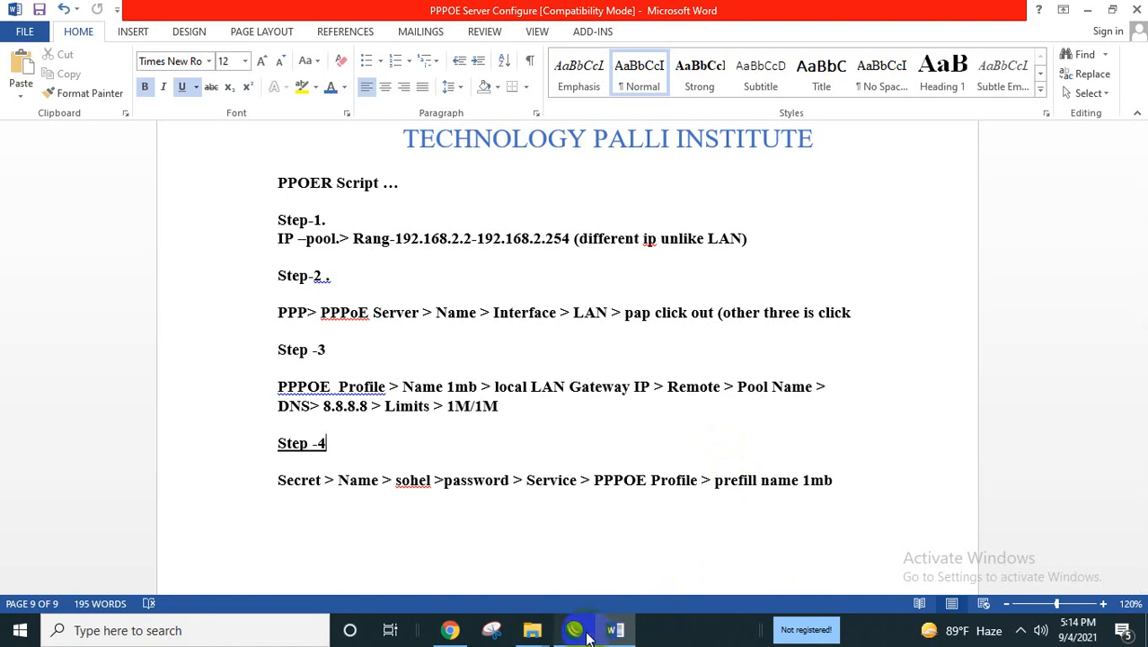
Leave the four-step PPPoE script in Word and switch to the WinBox router session.
left_click(587, 632)
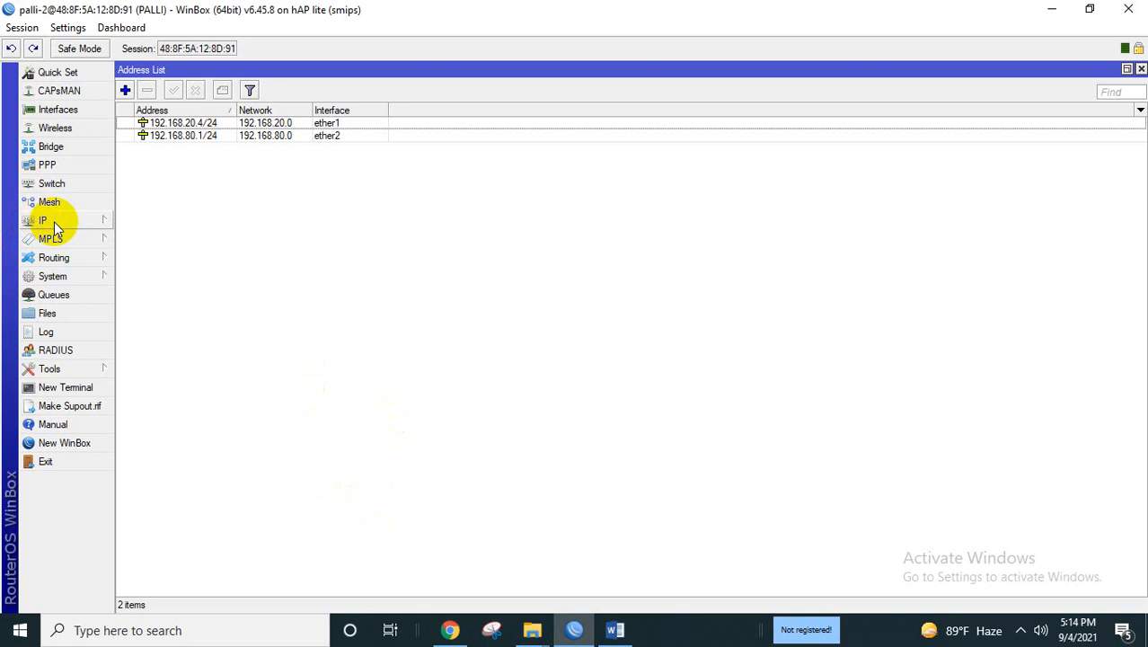
Create IP pool 'ppoe' with addresses 192.168.80.2-192.168.80.254 and save it.
left_click(54, 222)
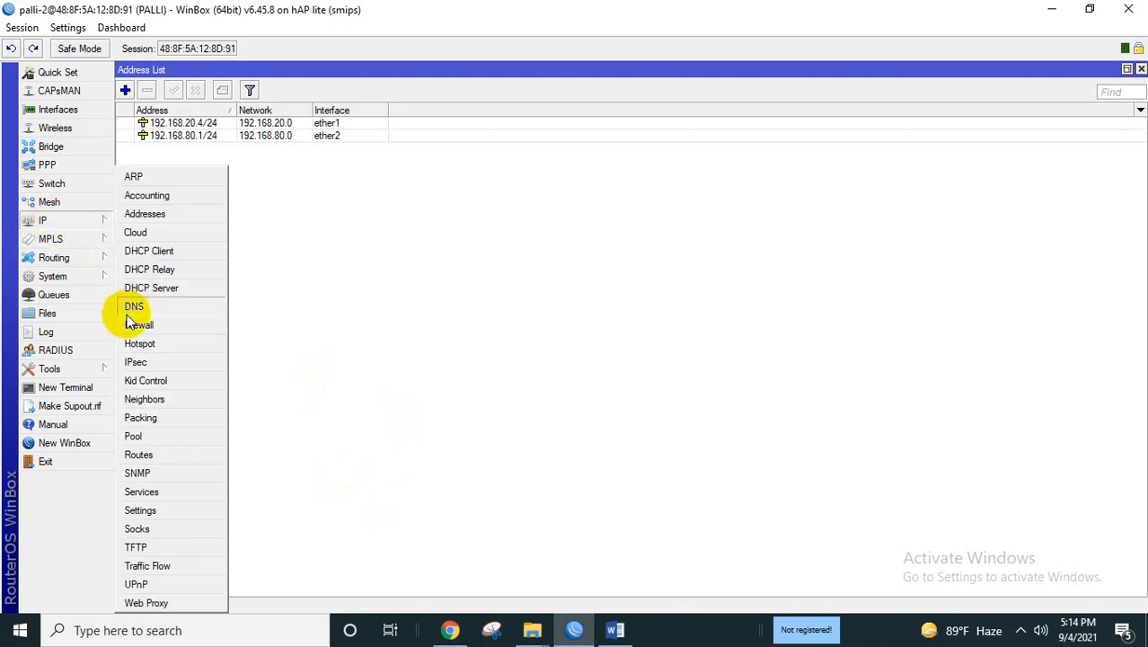
left_click(194, 440)
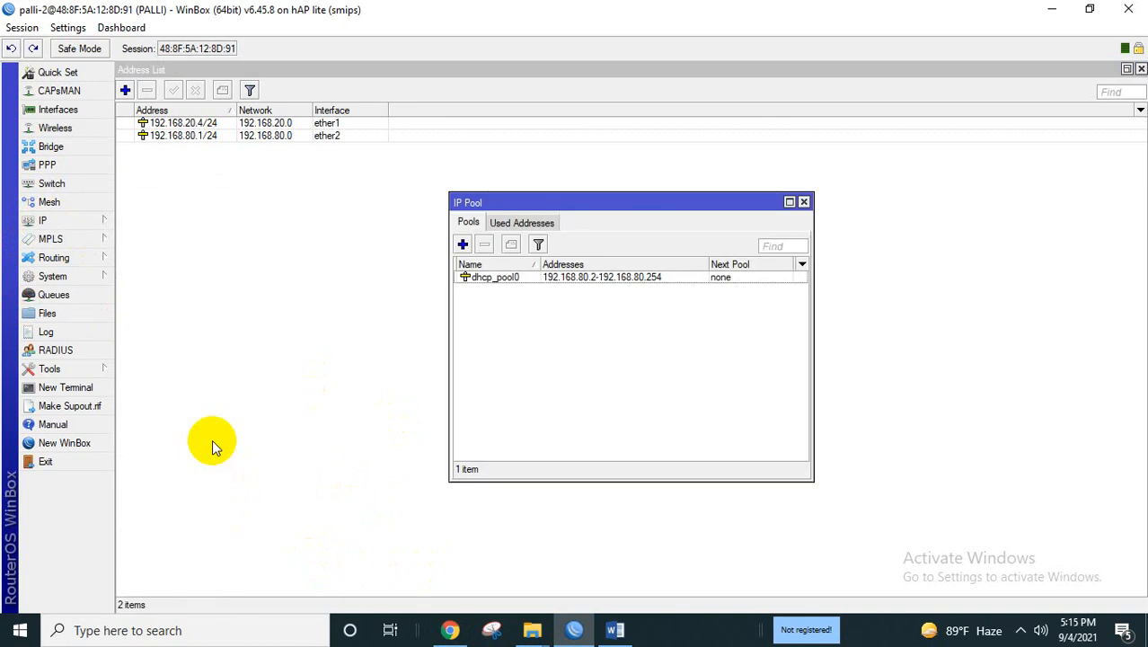
left_click(462, 245)
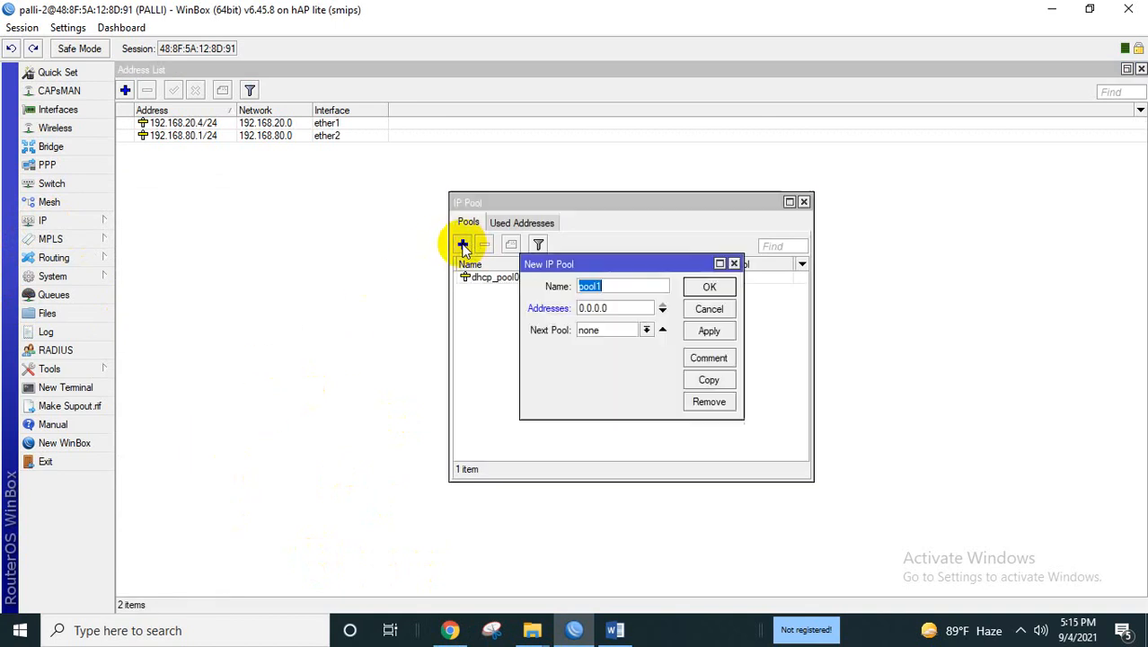
key("BackSpace")
type("p")
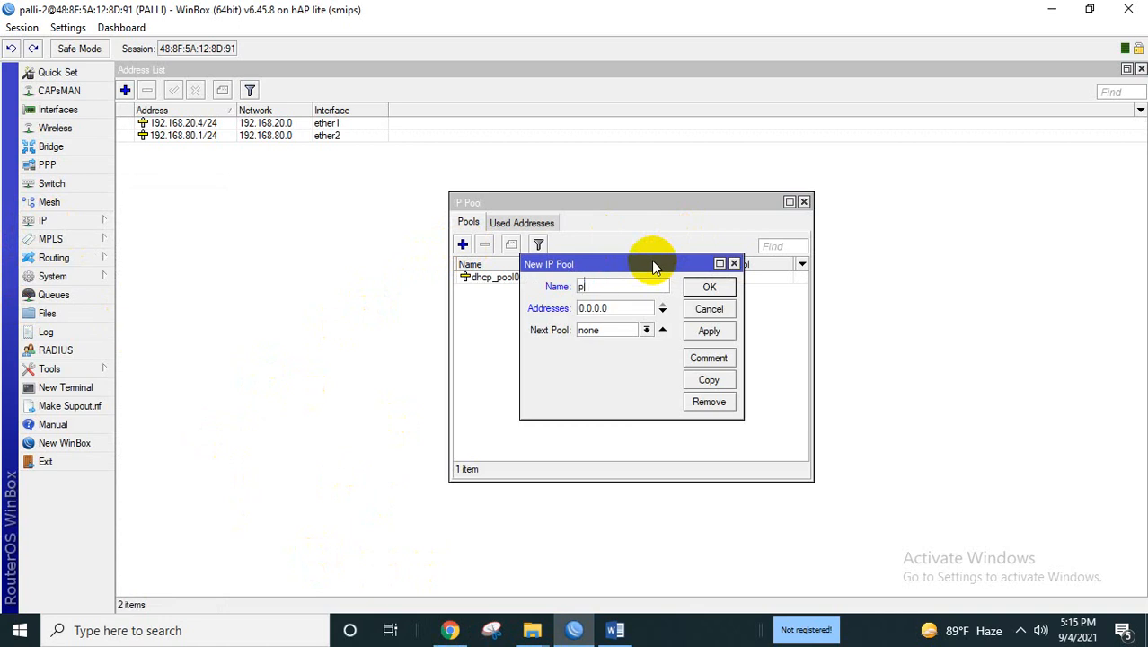
type("poe")
left_click(614, 308)
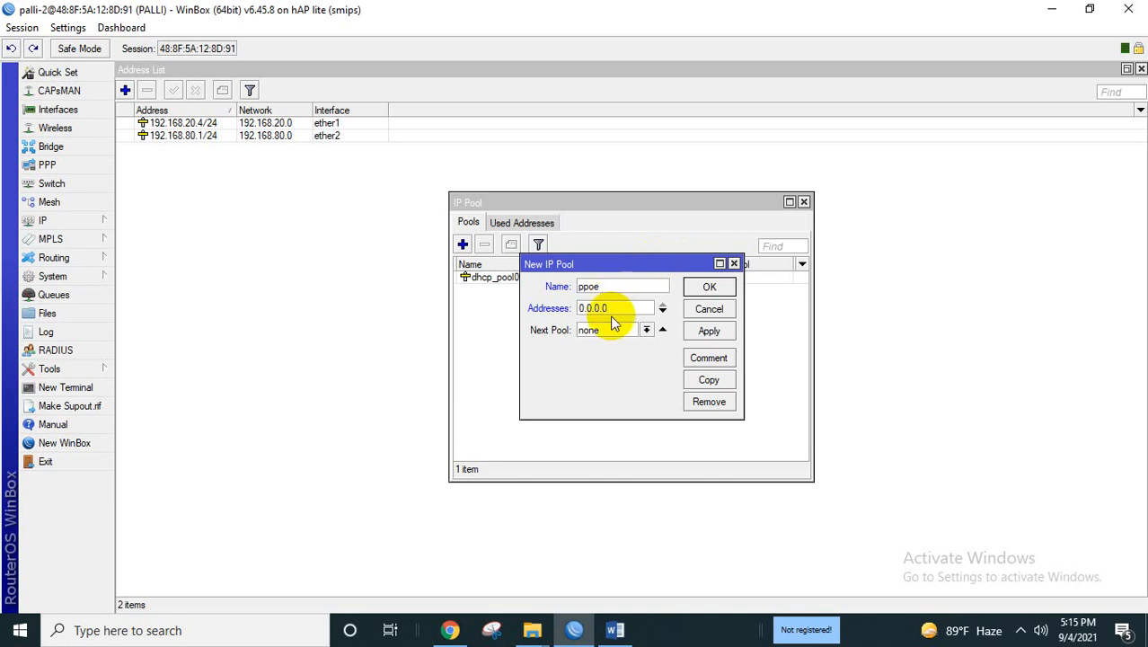
type("1")
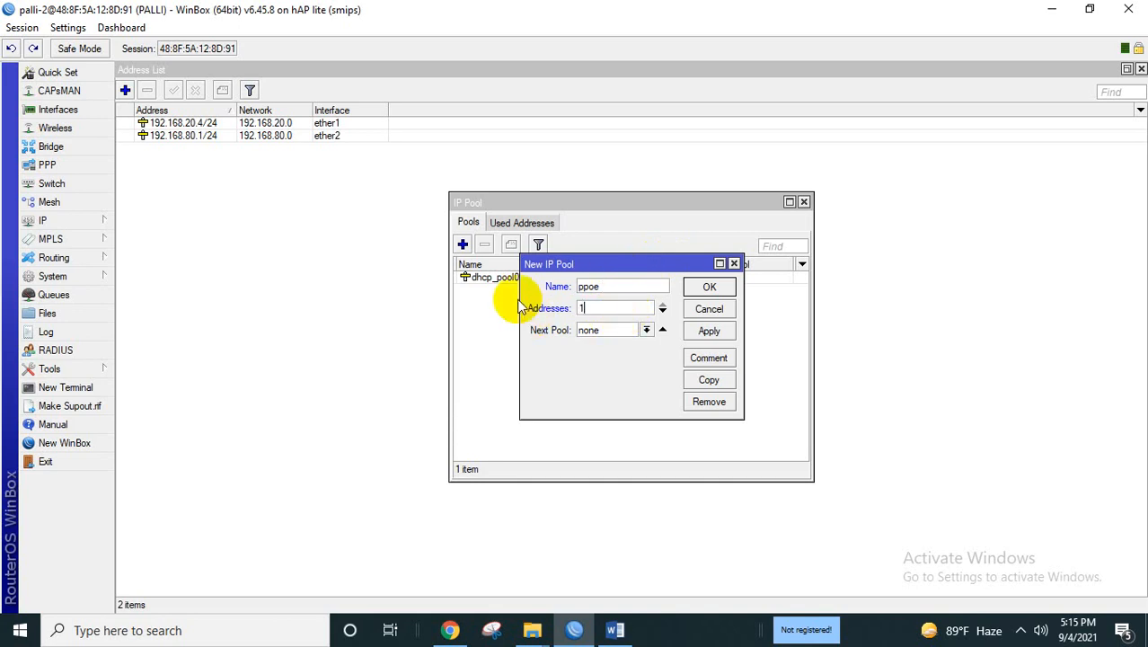
type("92.168.80.2-192.168.80.254")
left_click(706, 333)
left_click(708, 288)
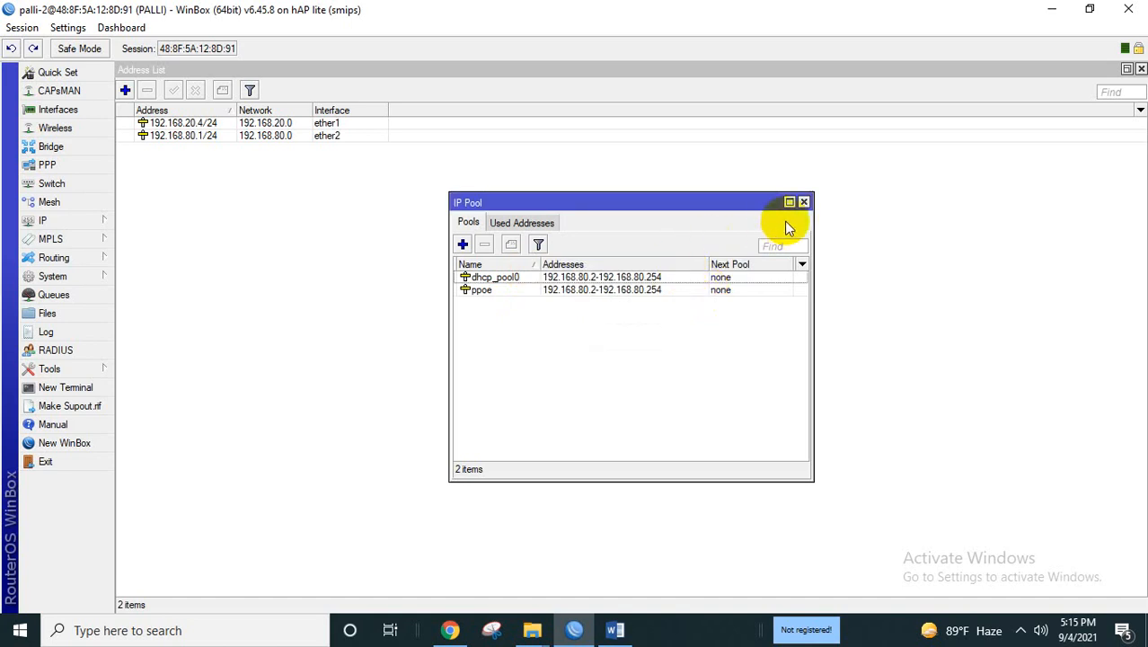
left_click(803, 202)
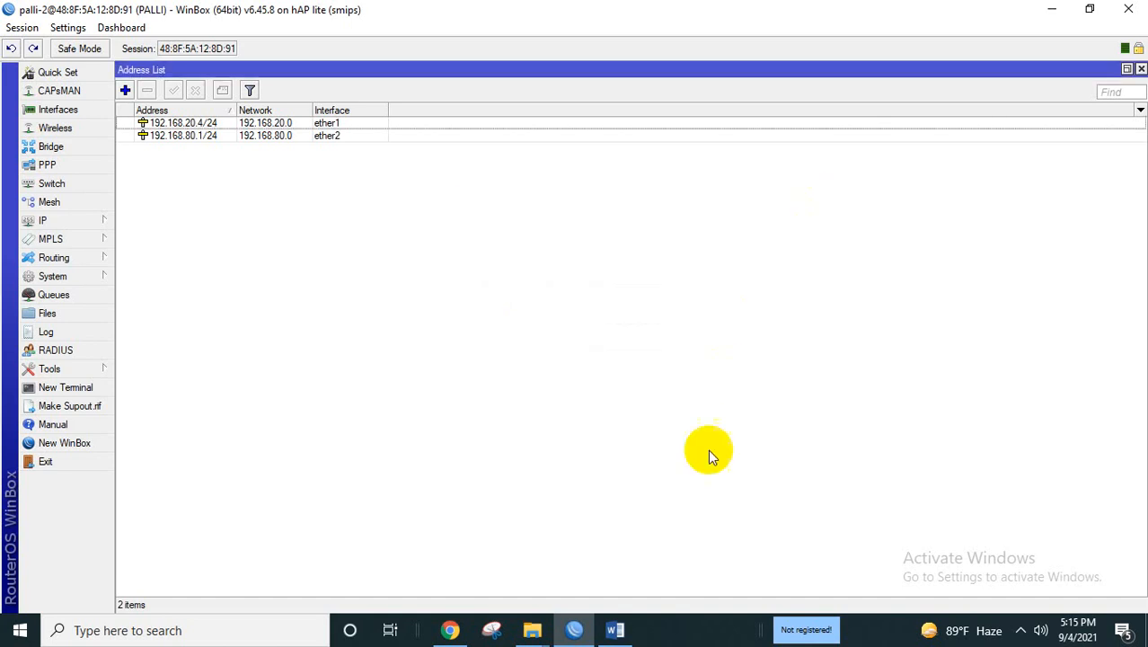
left_click(615, 631)
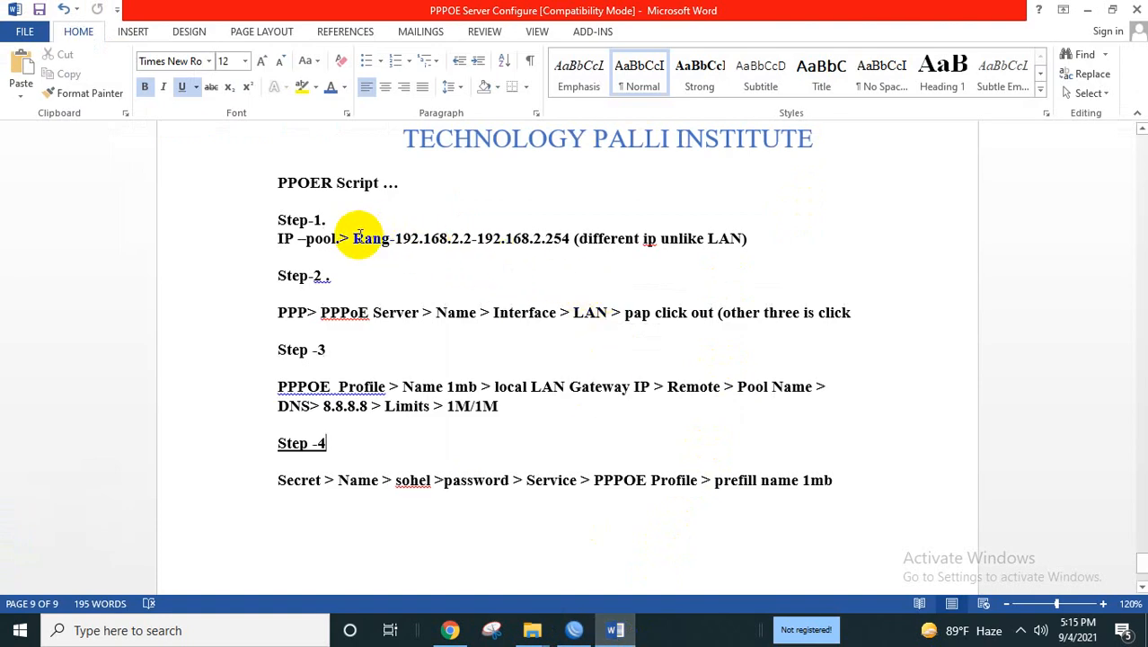
left_click_drag(357, 236, 642, 238)
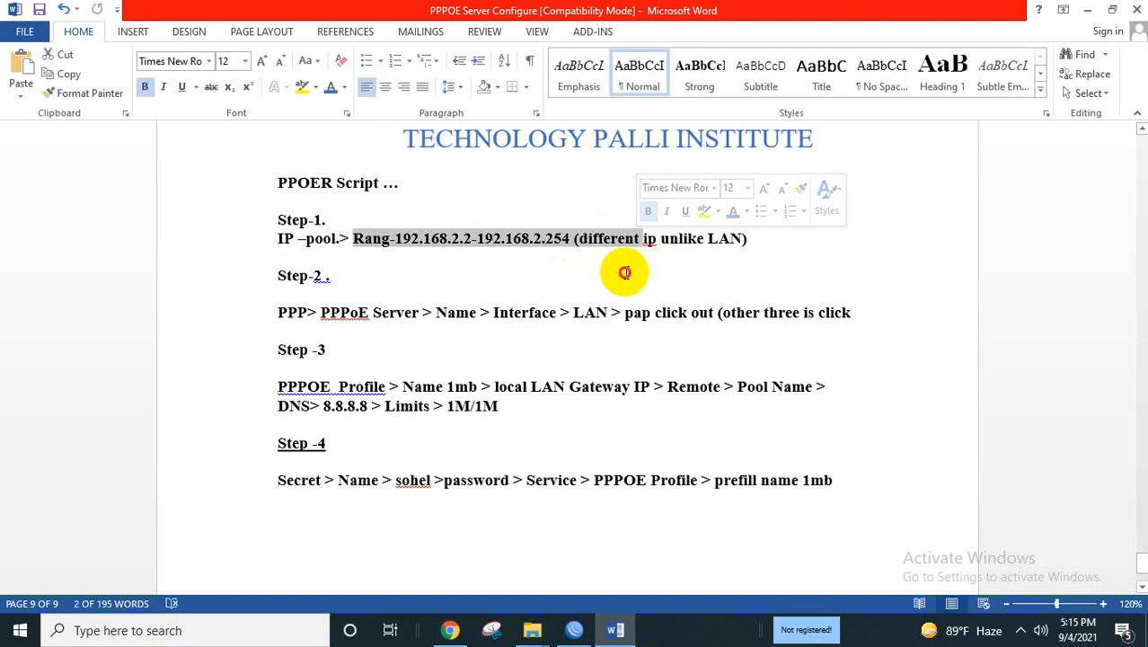
left_click(622, 269)
left_click(568, 238)
left_click_drag(595, 240, 653, 265)
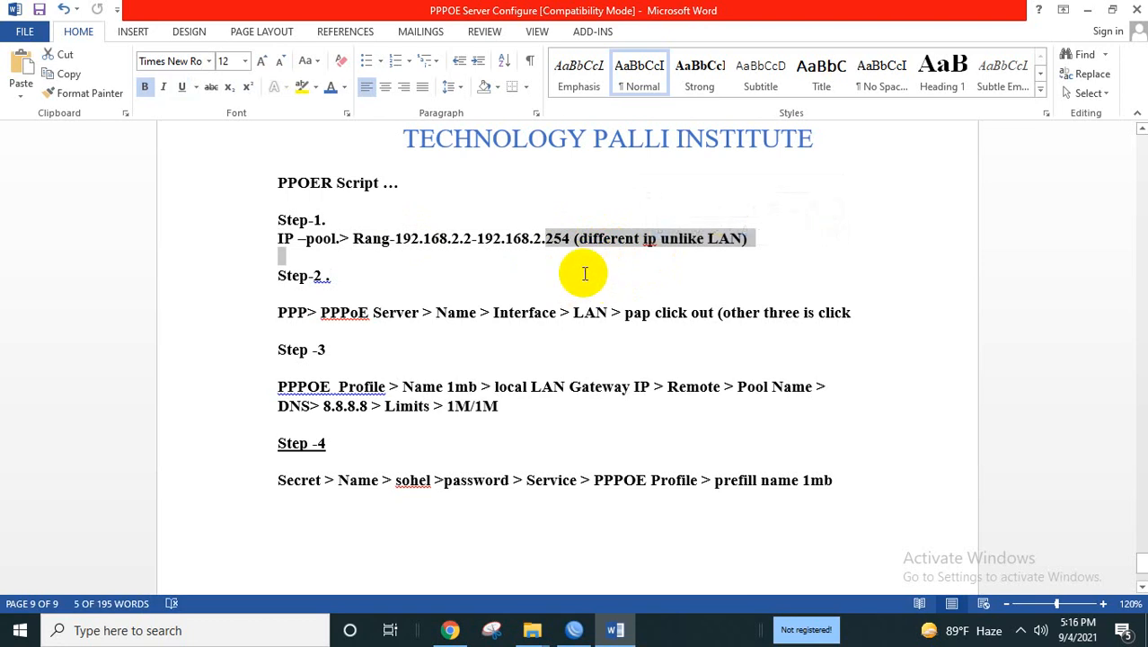
left_click_drag(487, 312, 610, 321)
left_click(426, 313)
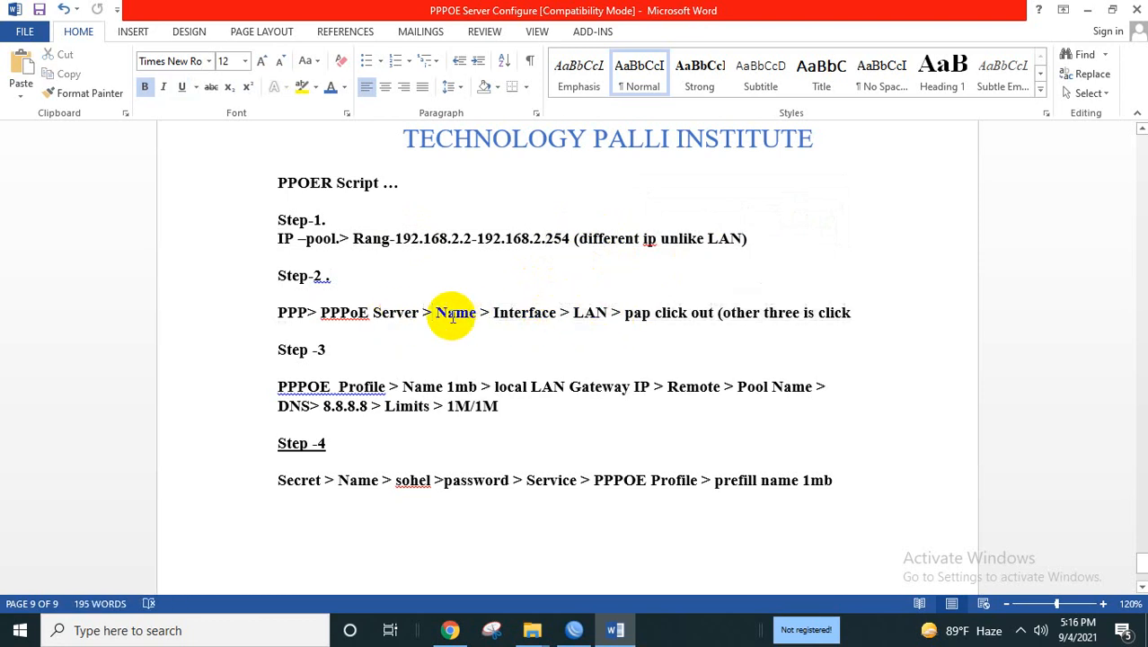
left_click_drag(492, 312, 707, 311)
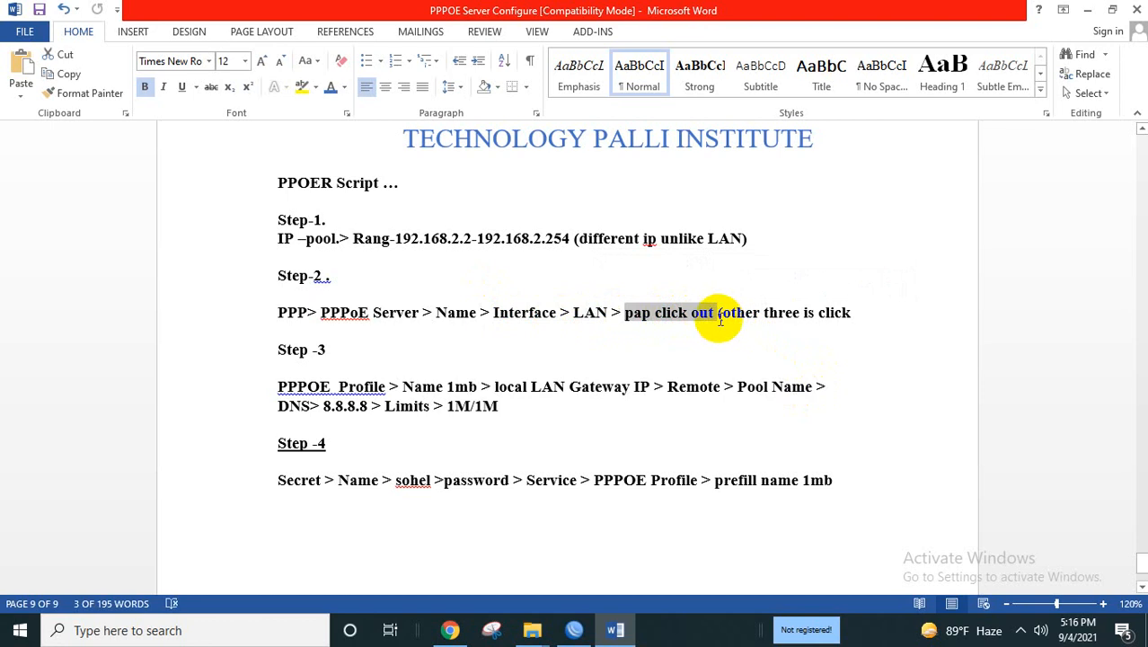
left_click_drag(715, 311, 640, 521)
left_click(615, 536)
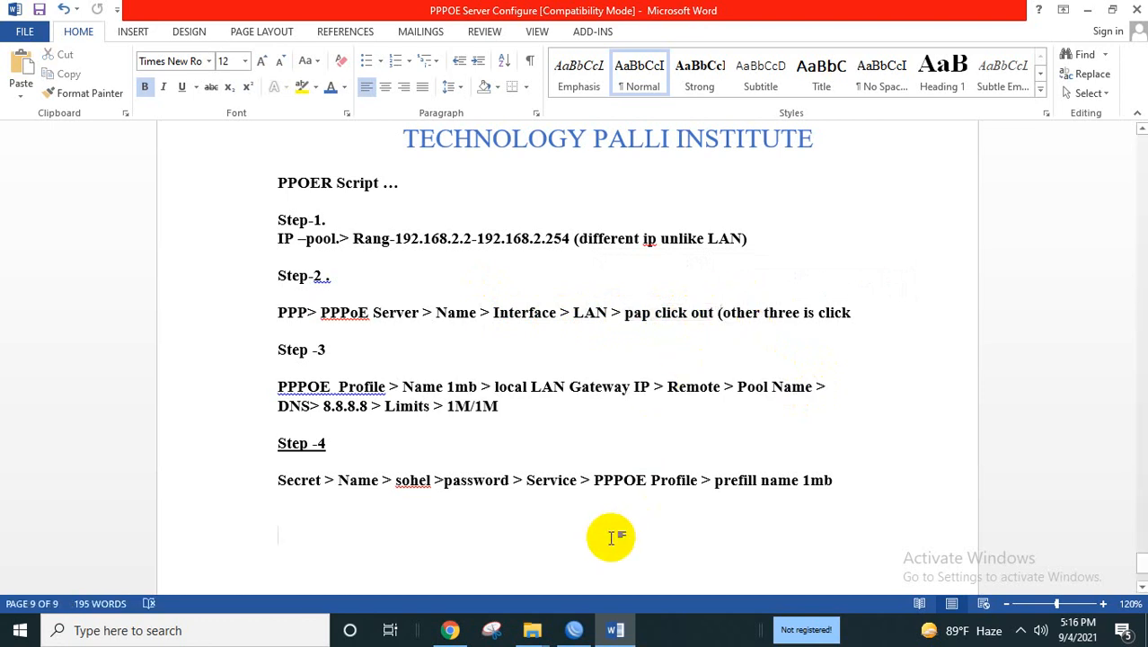
left_click(575, 630)
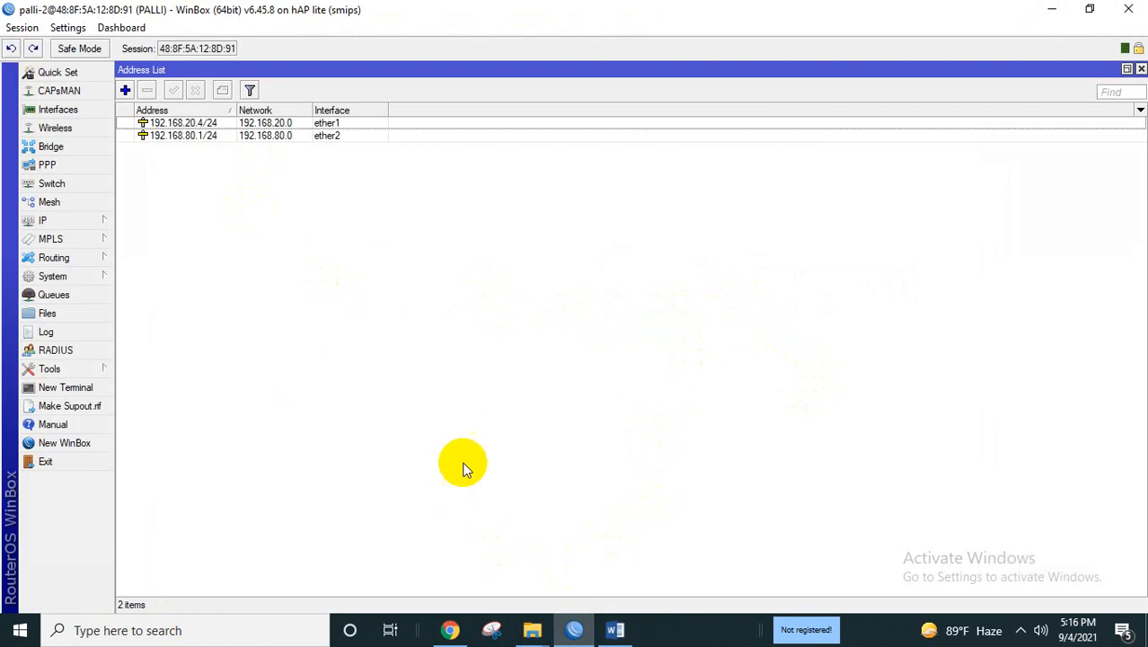
Create PPPoE server 'pppoe' on ether2 with pap authentication disabled, and save it.
left_click(88, 167)
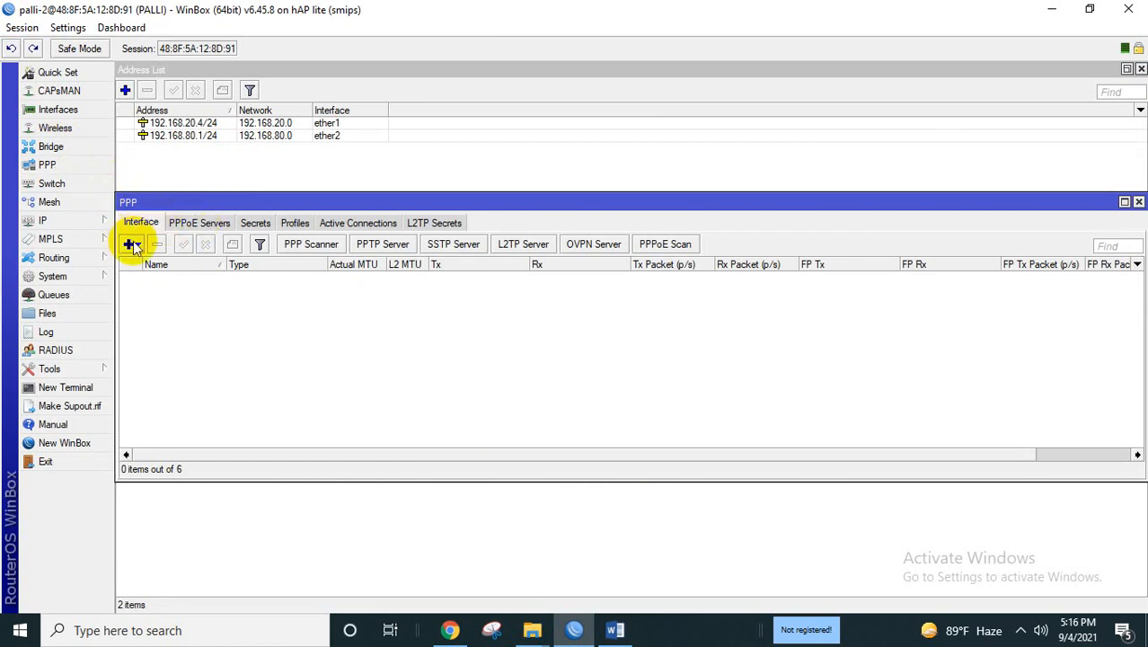
left_click(195, 224)
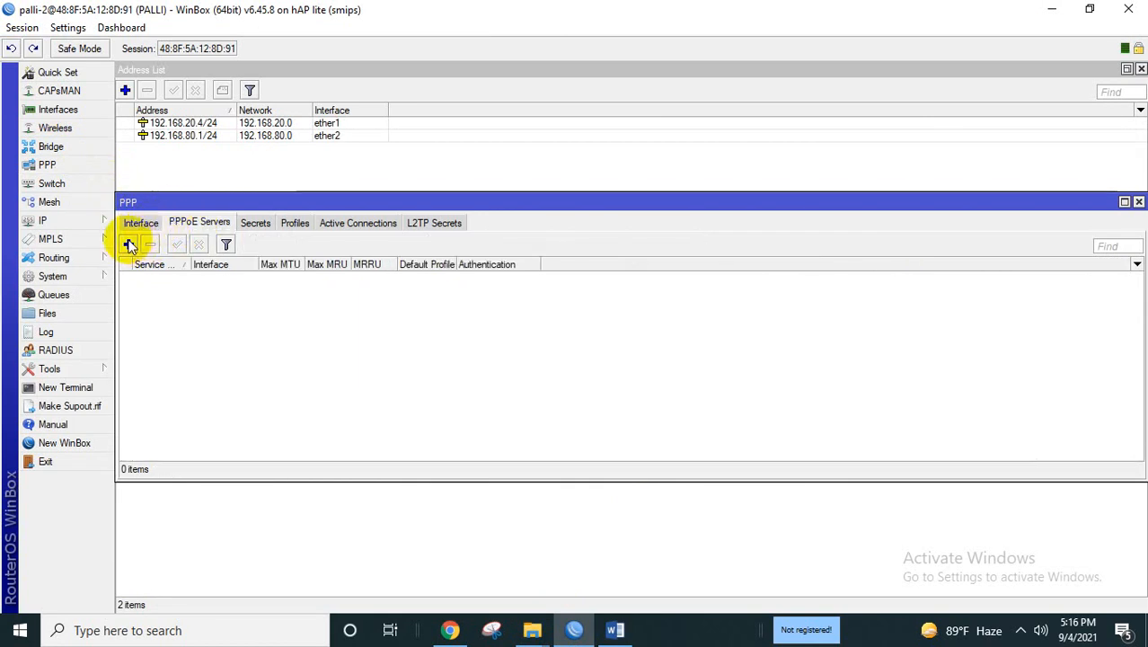
left_click(129, 245)
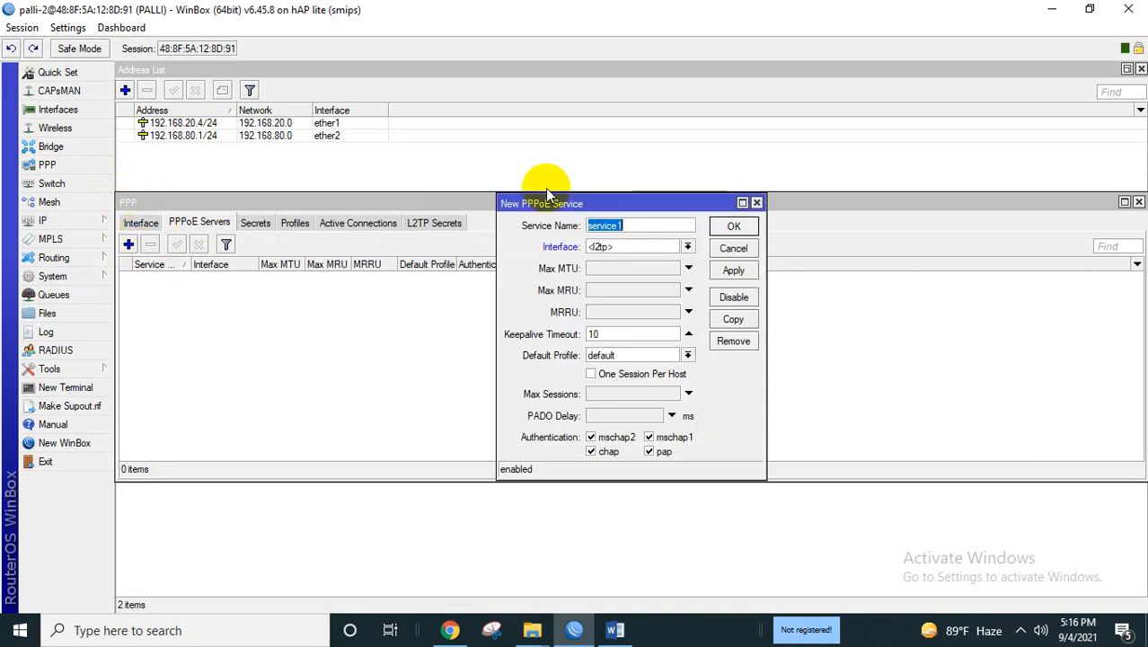
key("BackSpace")
type("pppoe")
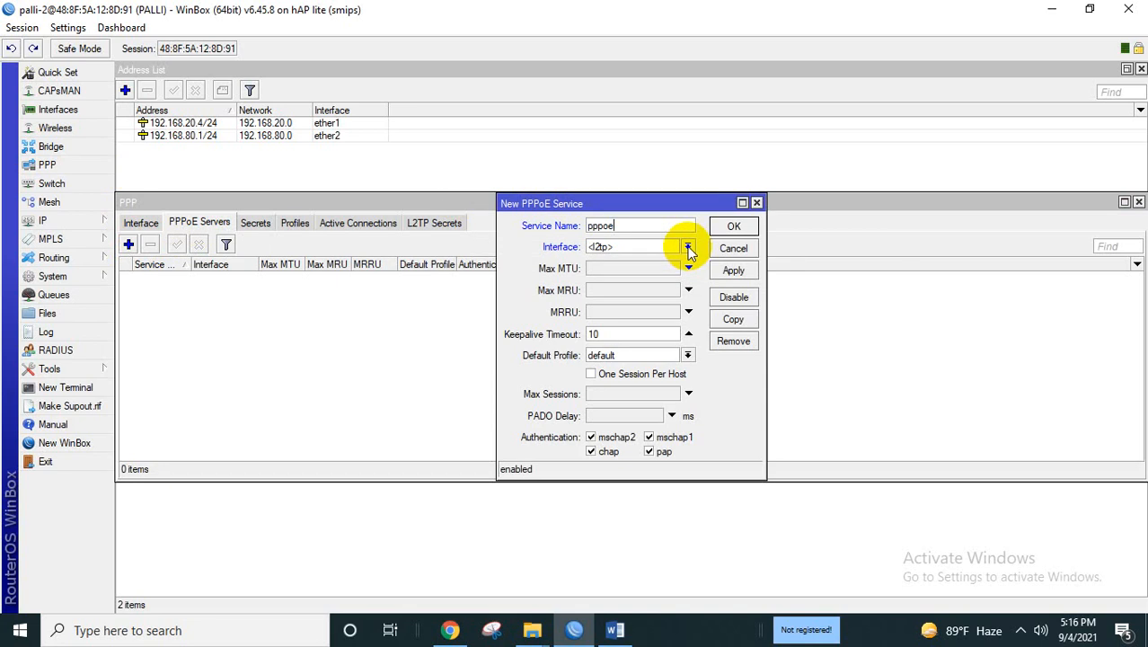
left_click(688, 248)
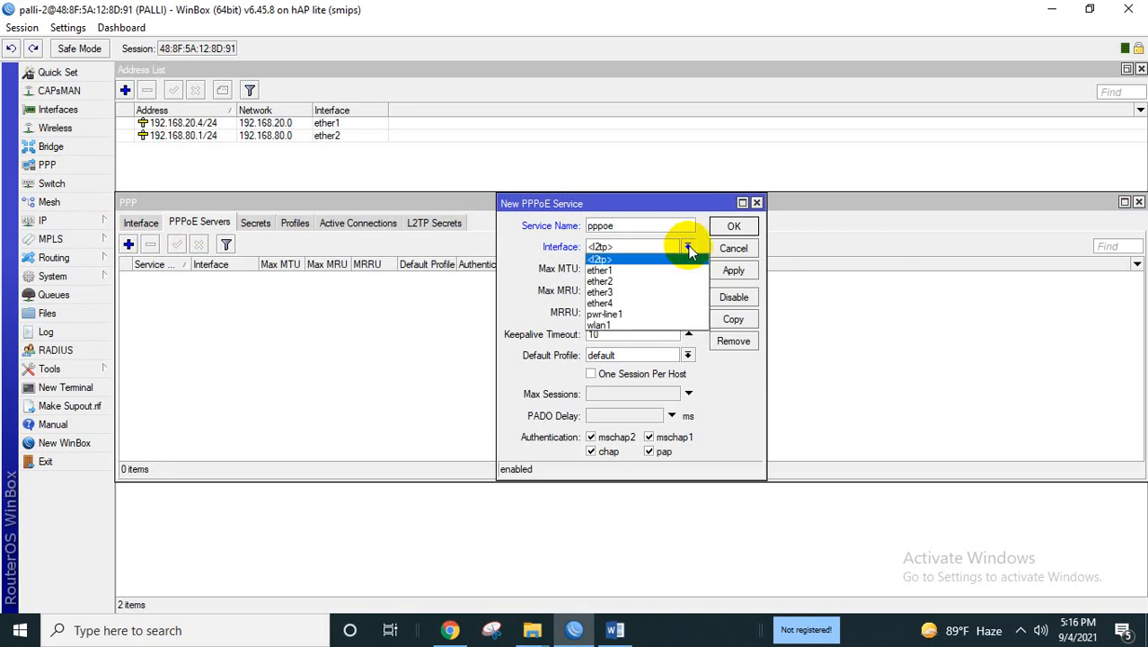
left_click(657, 280)
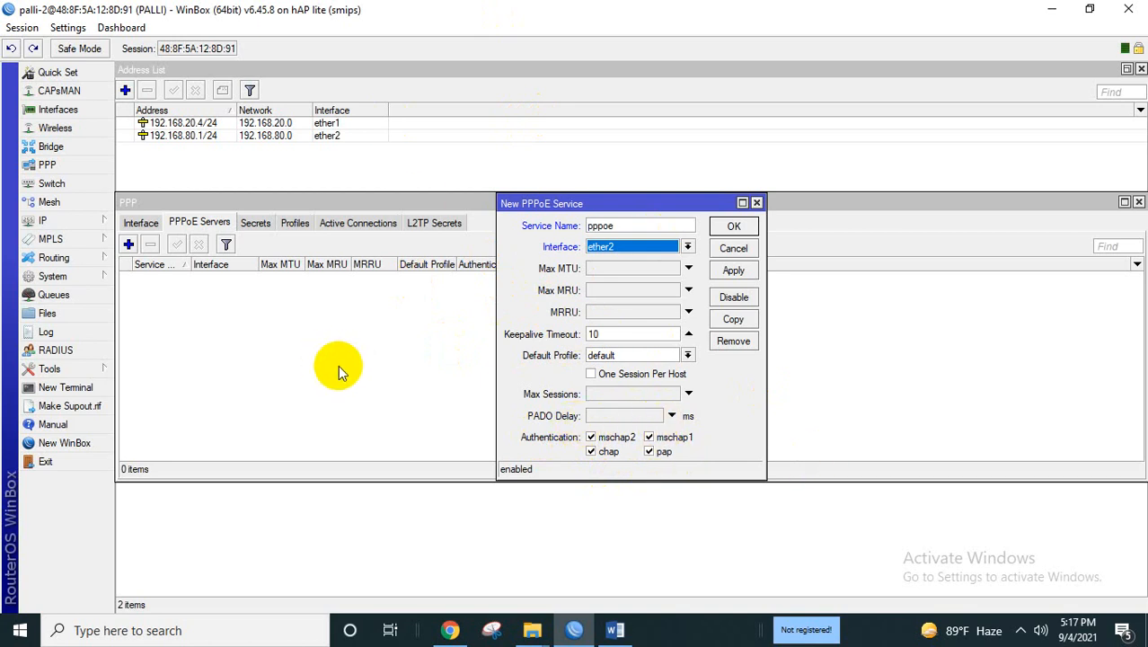
left_click(649, 452)
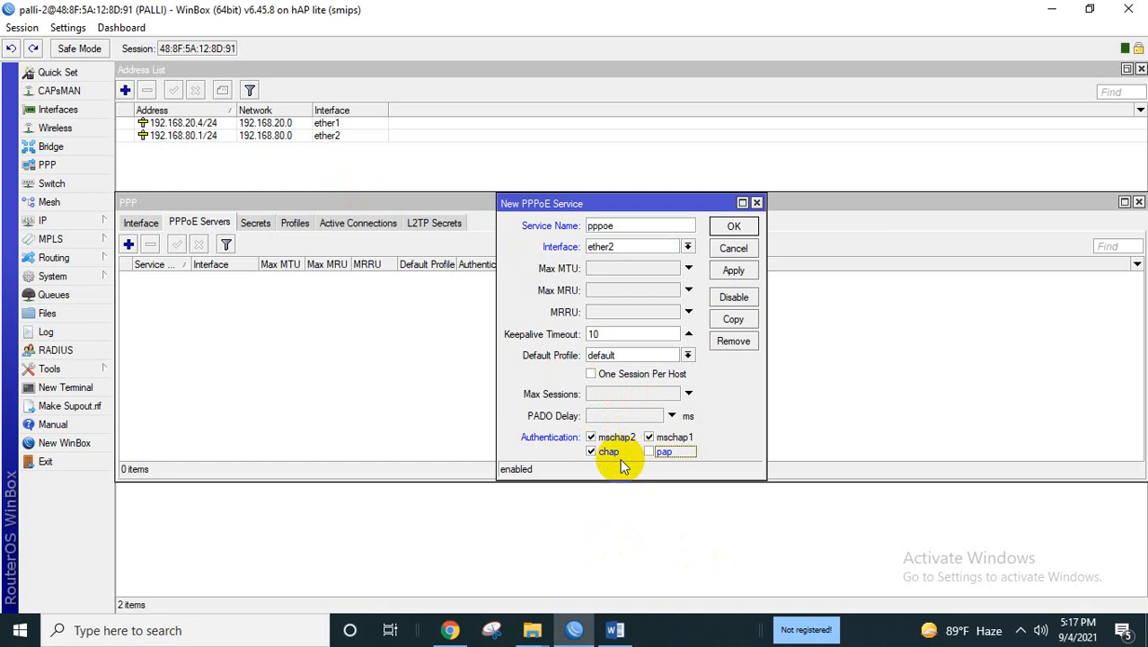
left_click(734, 271)
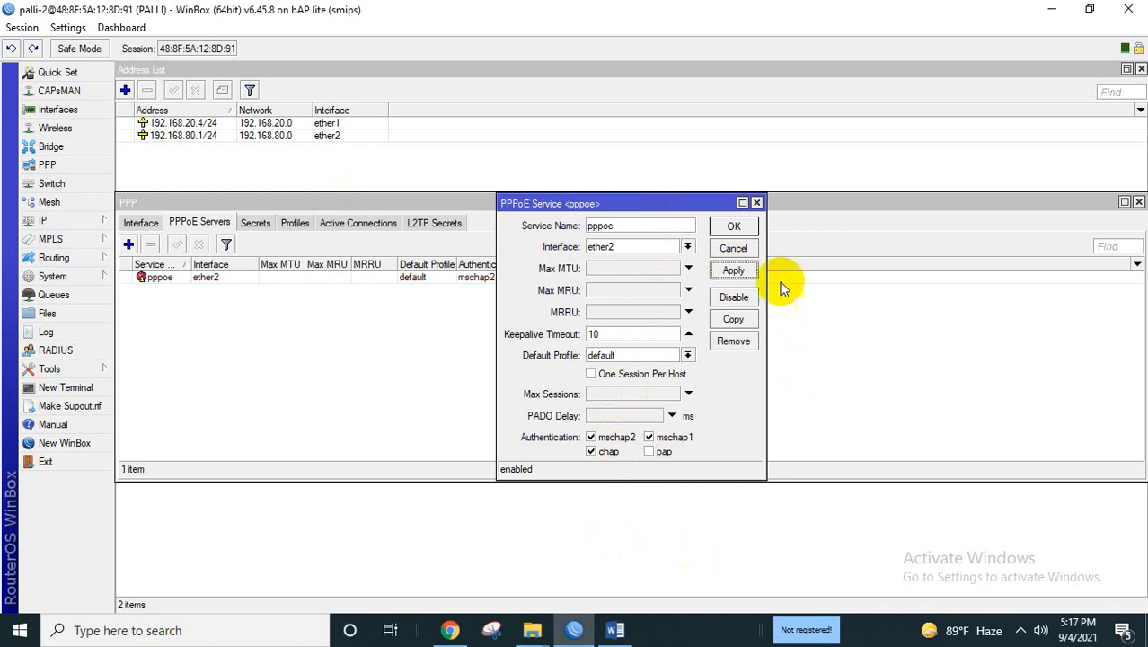
left_click(738, 227)
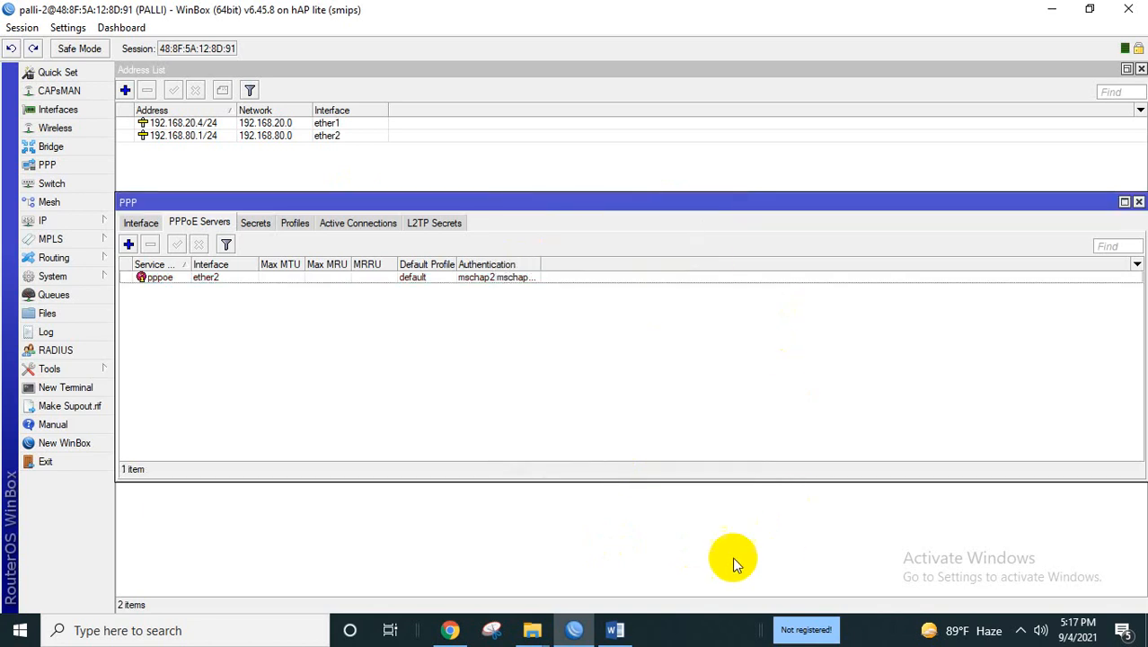
Review the Step-3 profile instructions in the Word script, then return to WinBox.
left_click(615, 629)
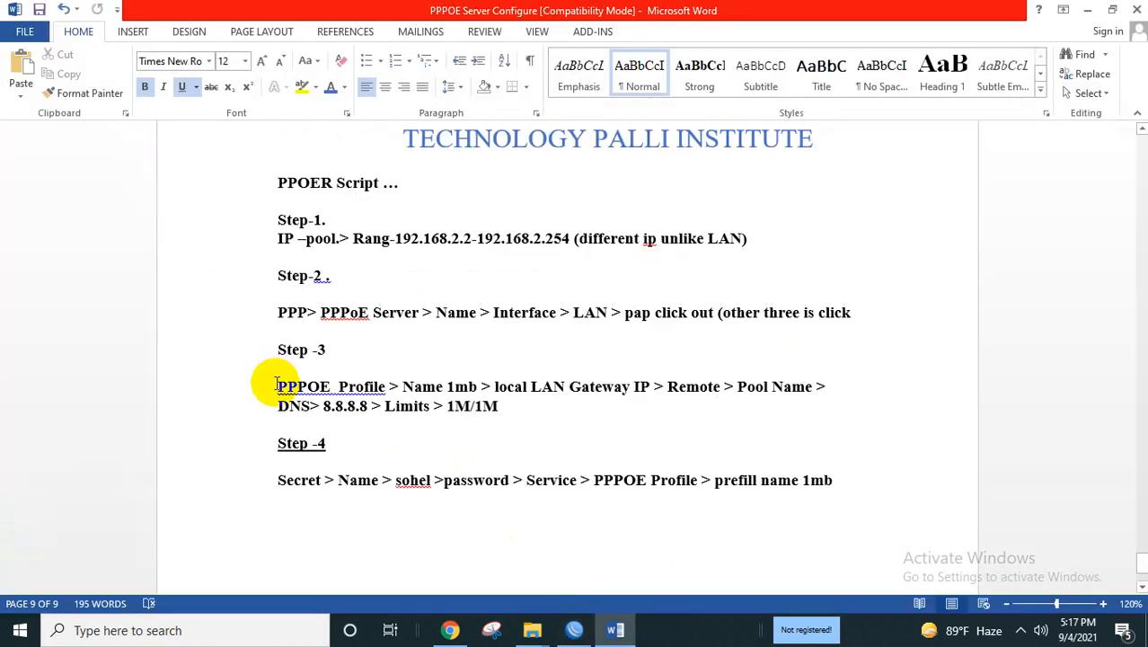
left_click_drag(276, 386, 530, 407)
left_click(532, 415)
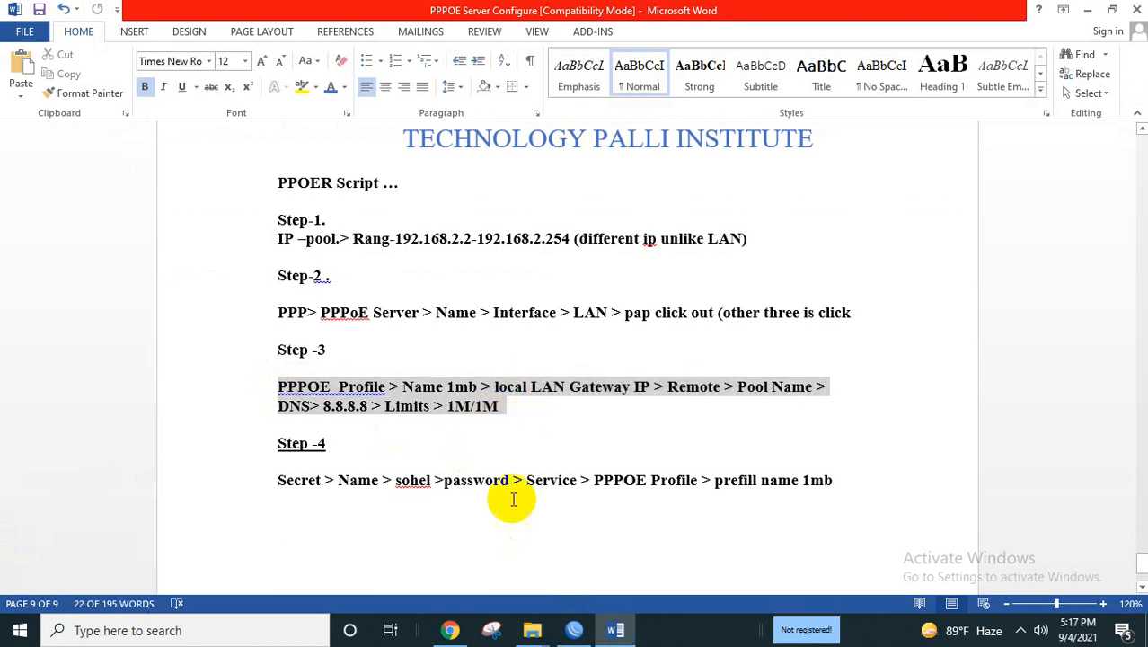
left_click(576, 632)
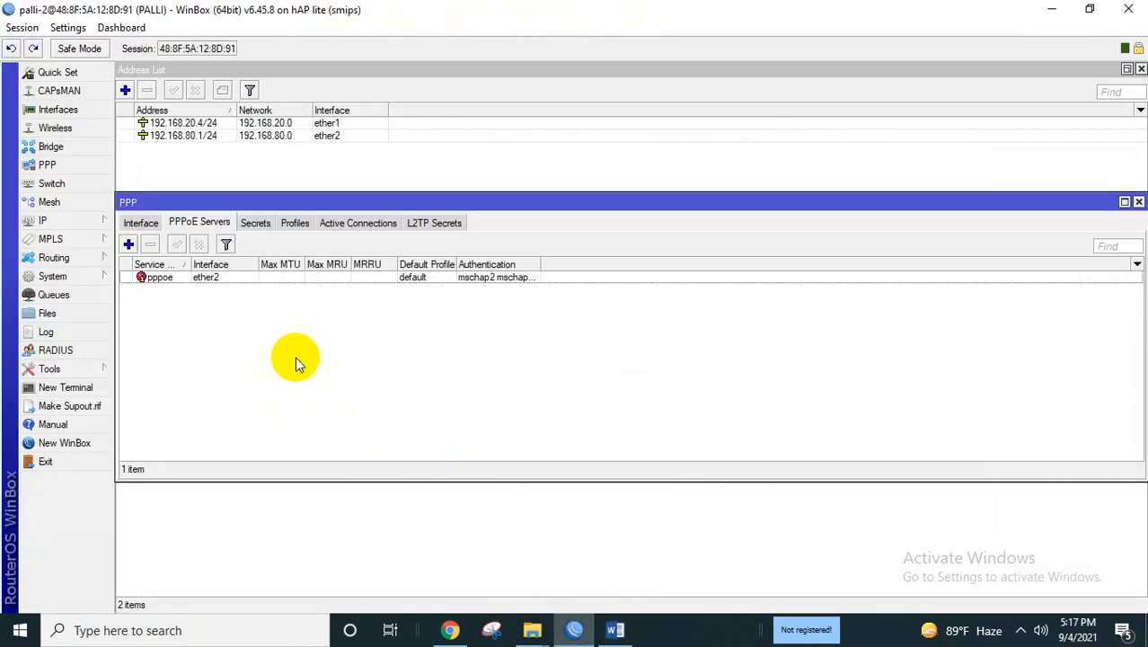
Add a new PPP profile from the Profiles list and name it 1MB.
left_click(298, 224)
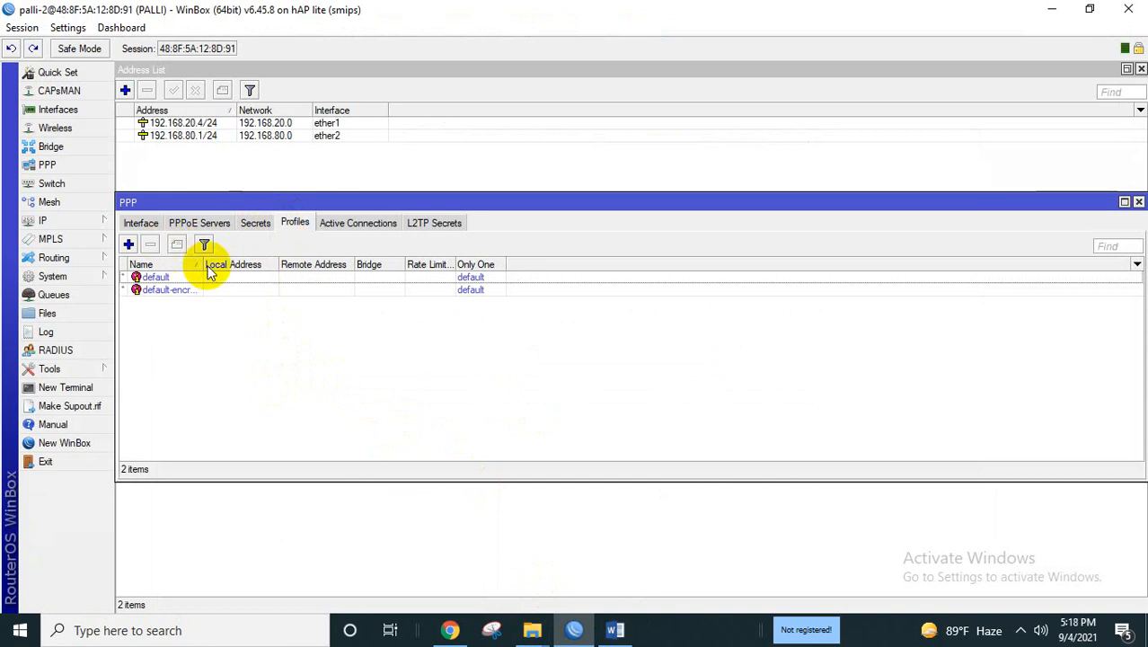
left_click(128, 245)
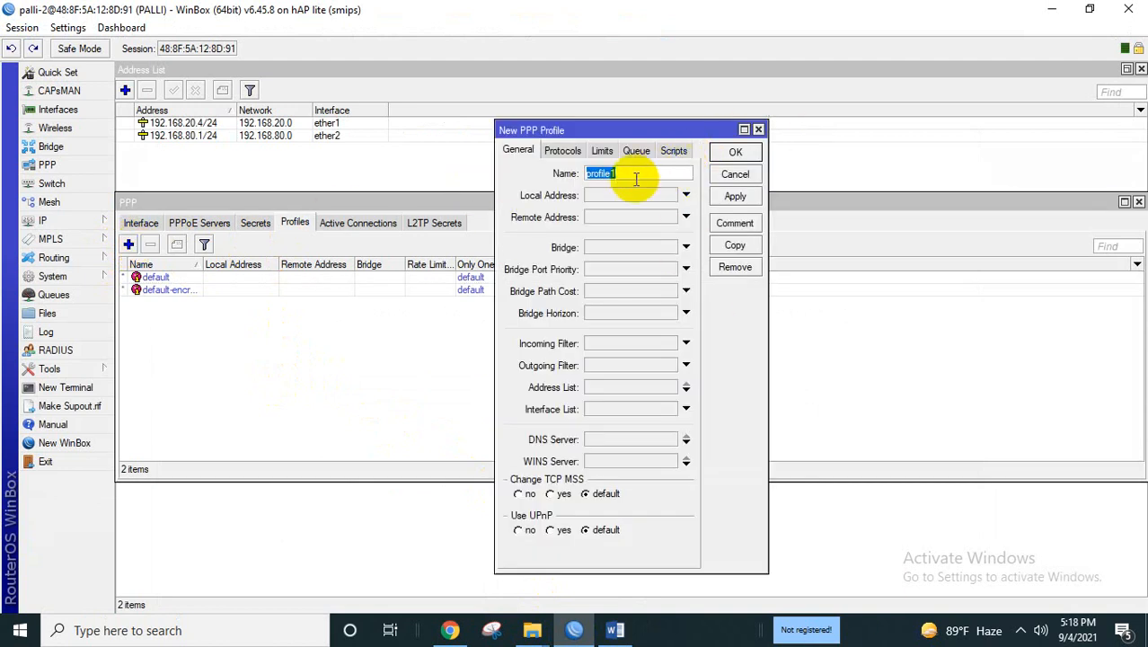
key("BackSpace")
type("im")
type("1")
type("M")
type("b")
type("B")
left_click(605, 198)
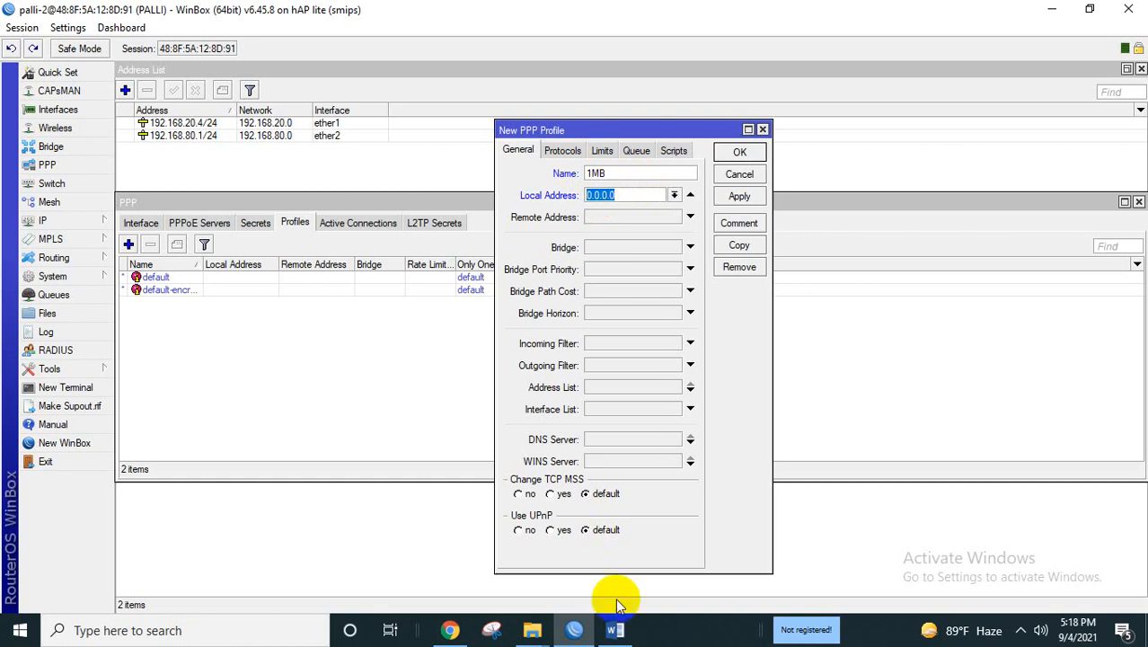
Check the 'local LAN Gateway IP' and 'Pool' items in the Word Step-3 notes, then return to WinBox.
left_click(615, 630)
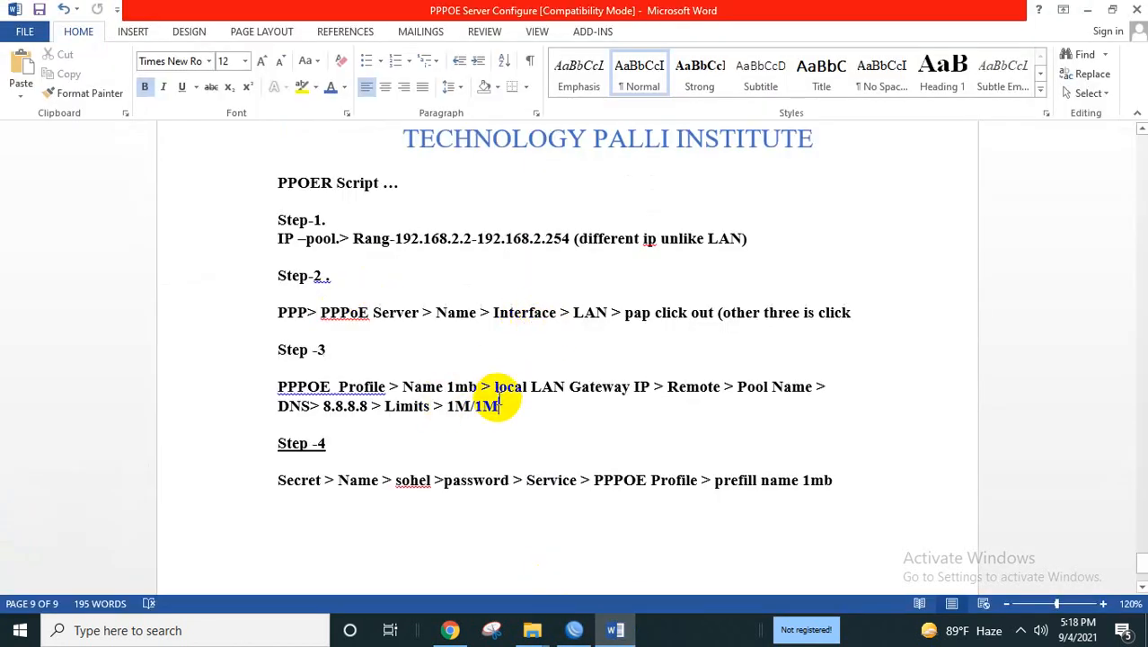
left_click_drag(499, 386, 651, 387)
mouse_move(581, 640)
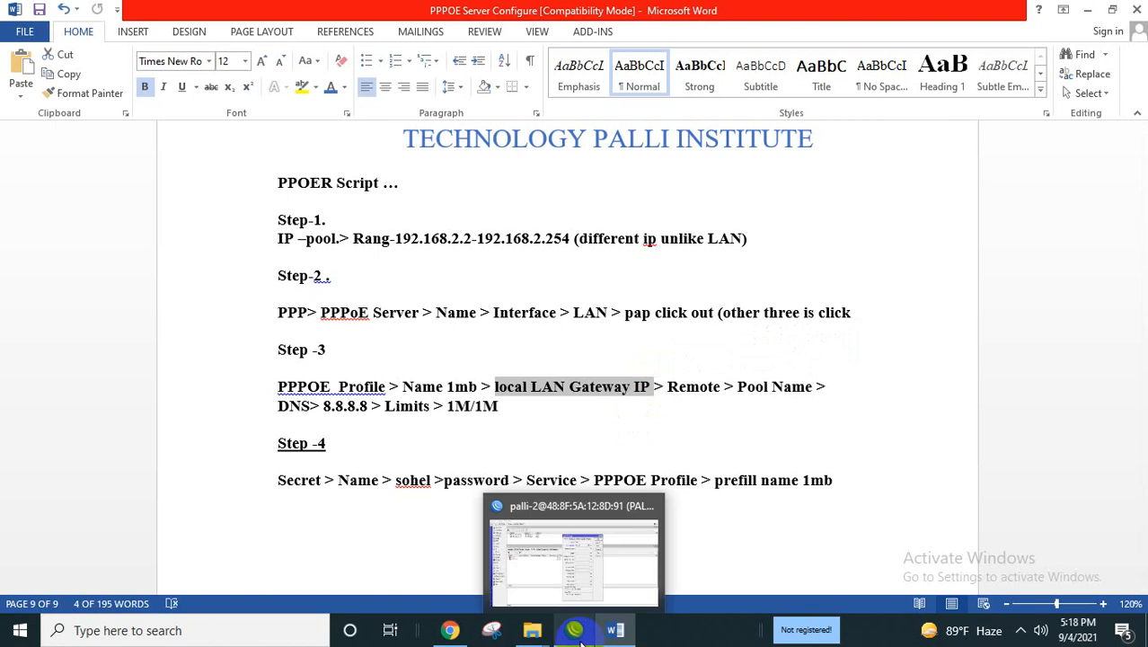
double_click(741, 388)
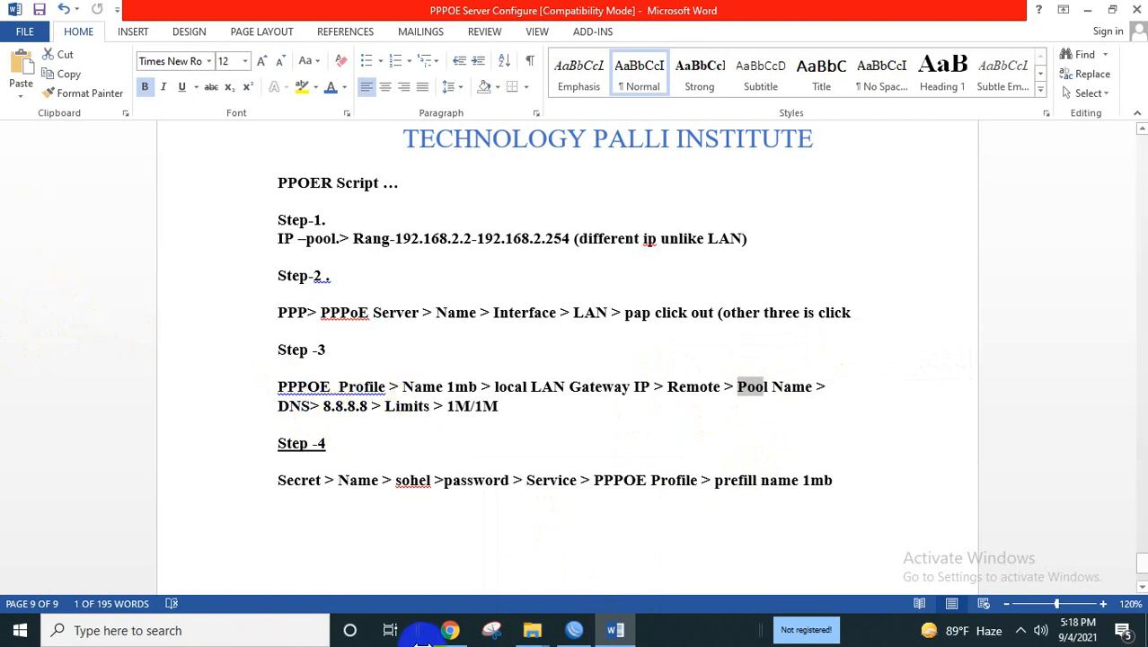
left_click(580, 631)
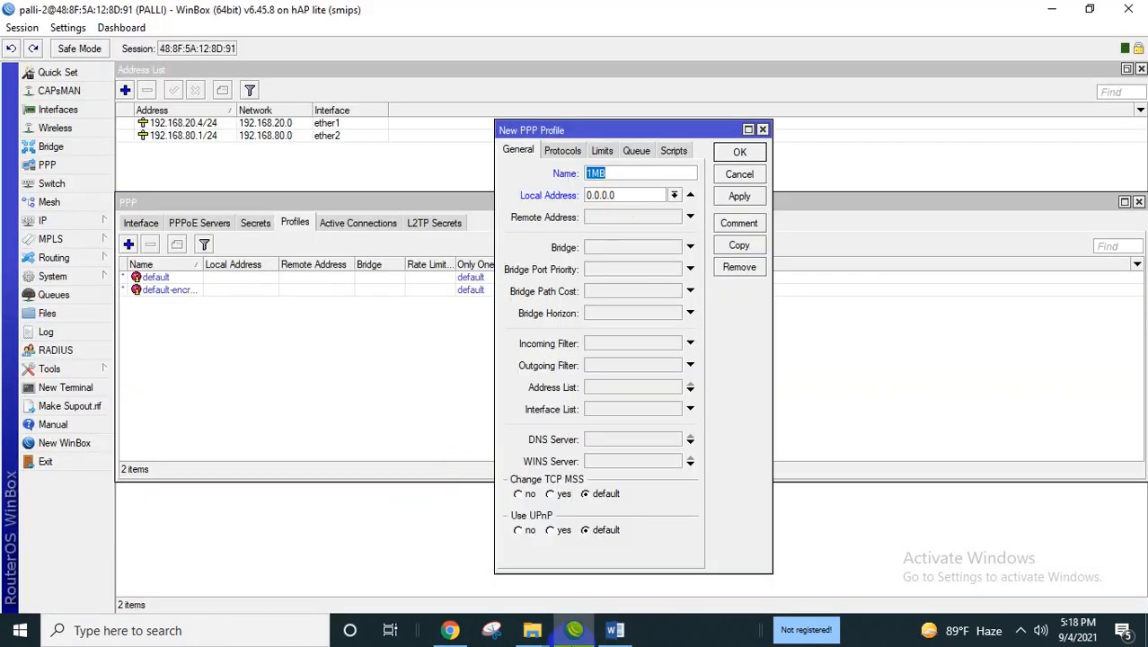
Give the 1MB profile local address 192.168.80.1, remote address pool ppoe, and DNS server 8.8.8.8.
key("Tab")
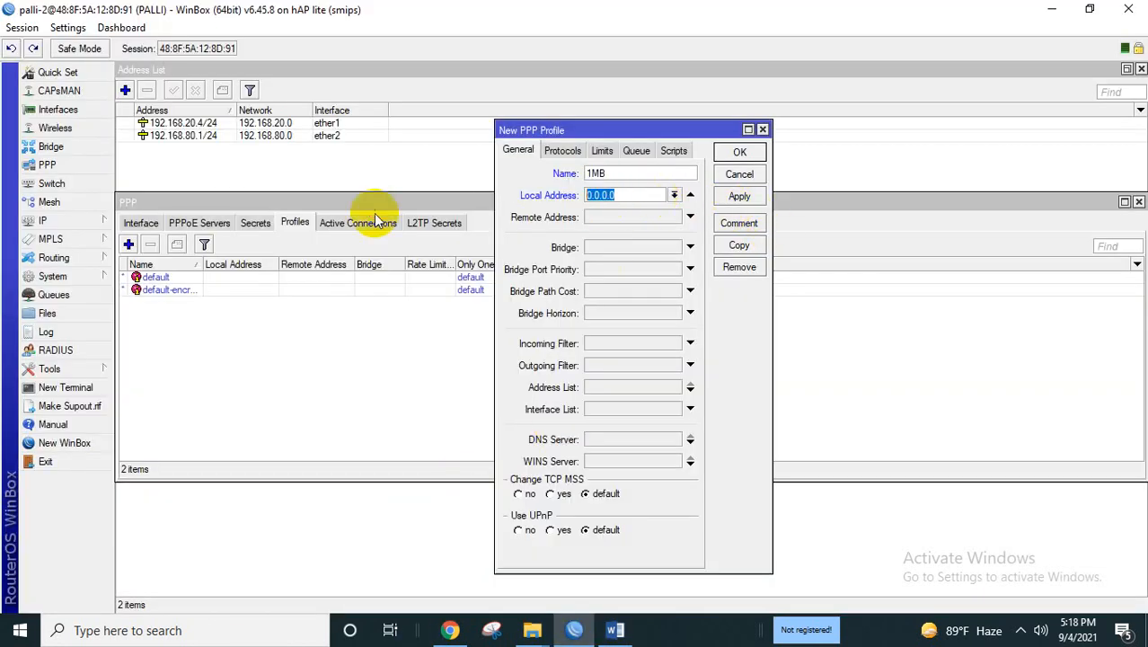
key("BackSpace")
type("192.168.80.1")
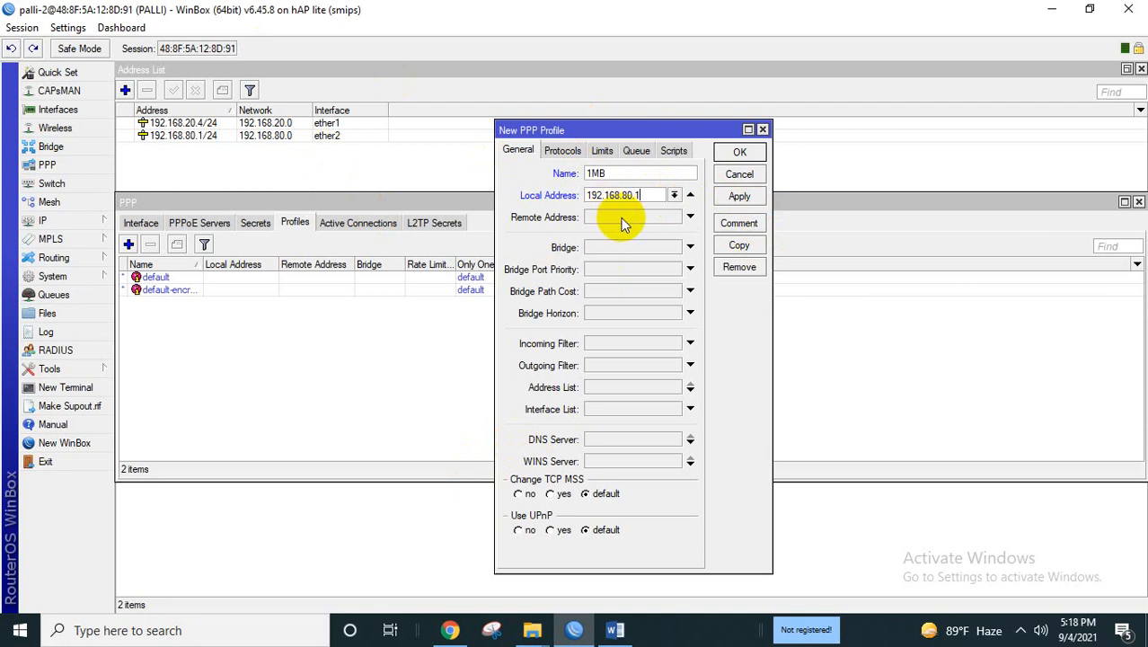
left_click(690, 217)
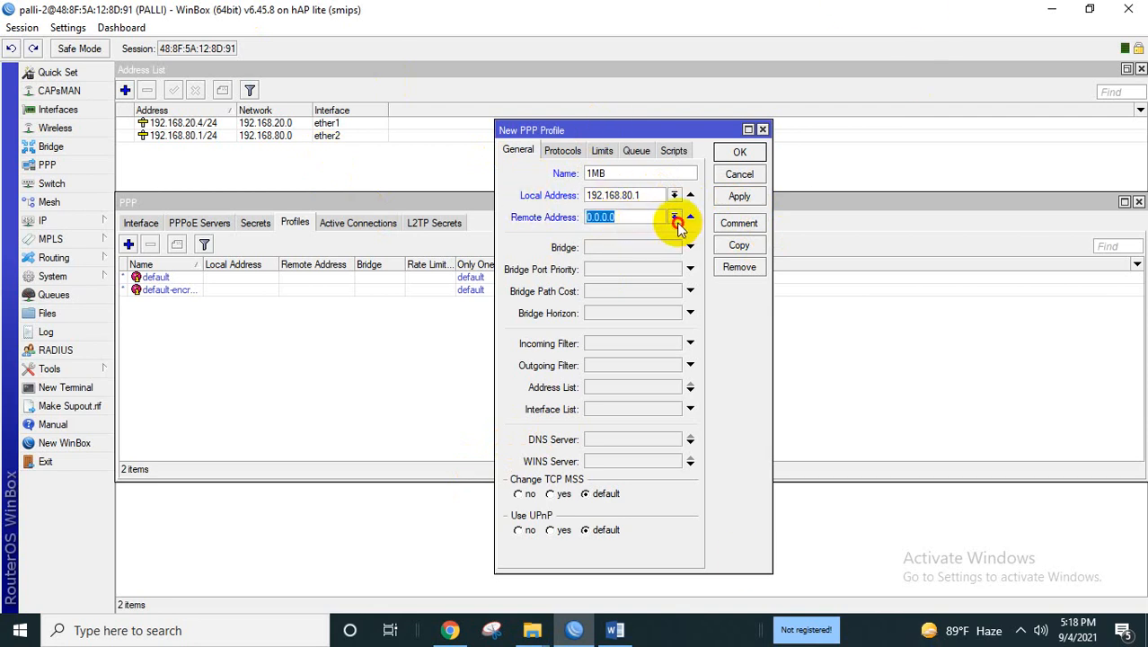
left_click(675, 217)
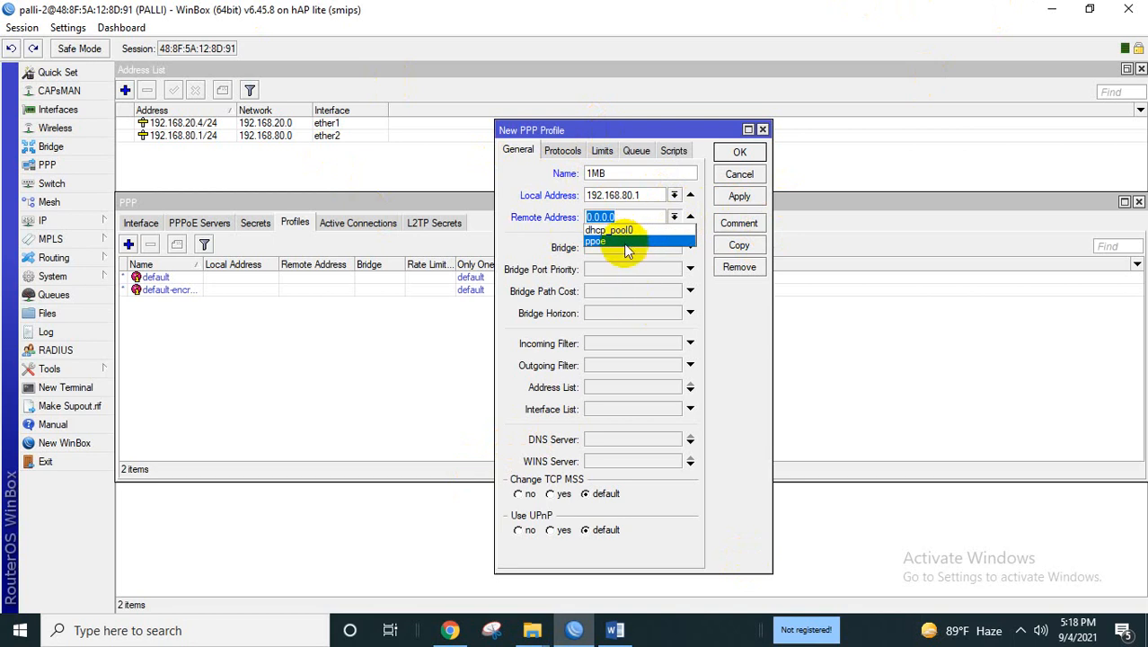
left_click(624, 243)
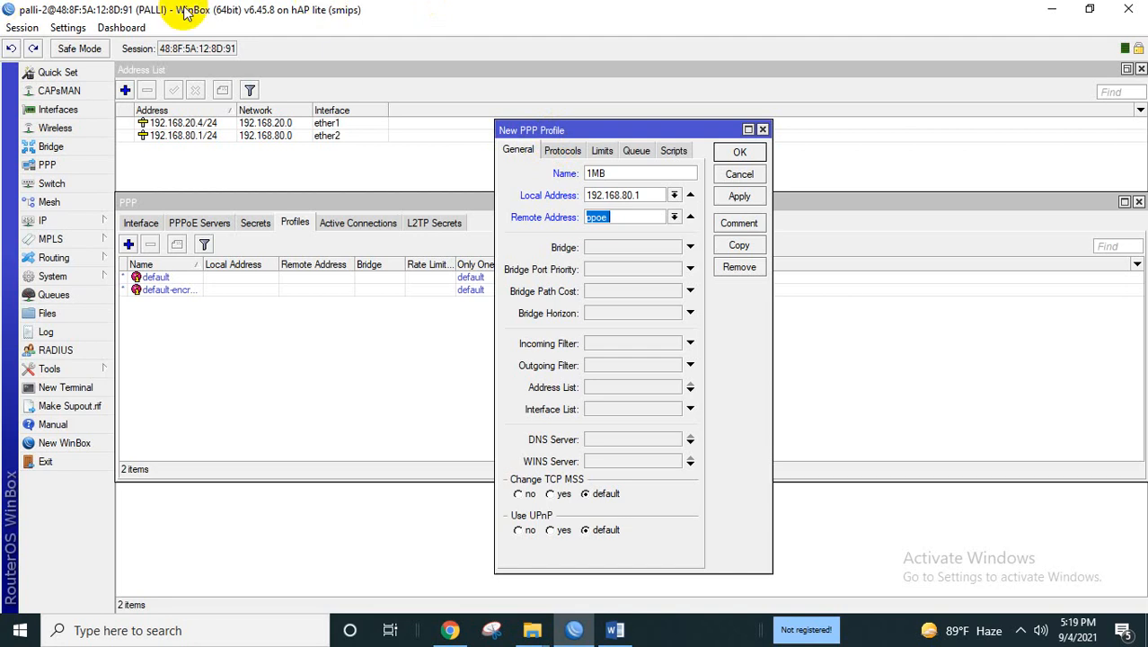
left_click(618, 438)
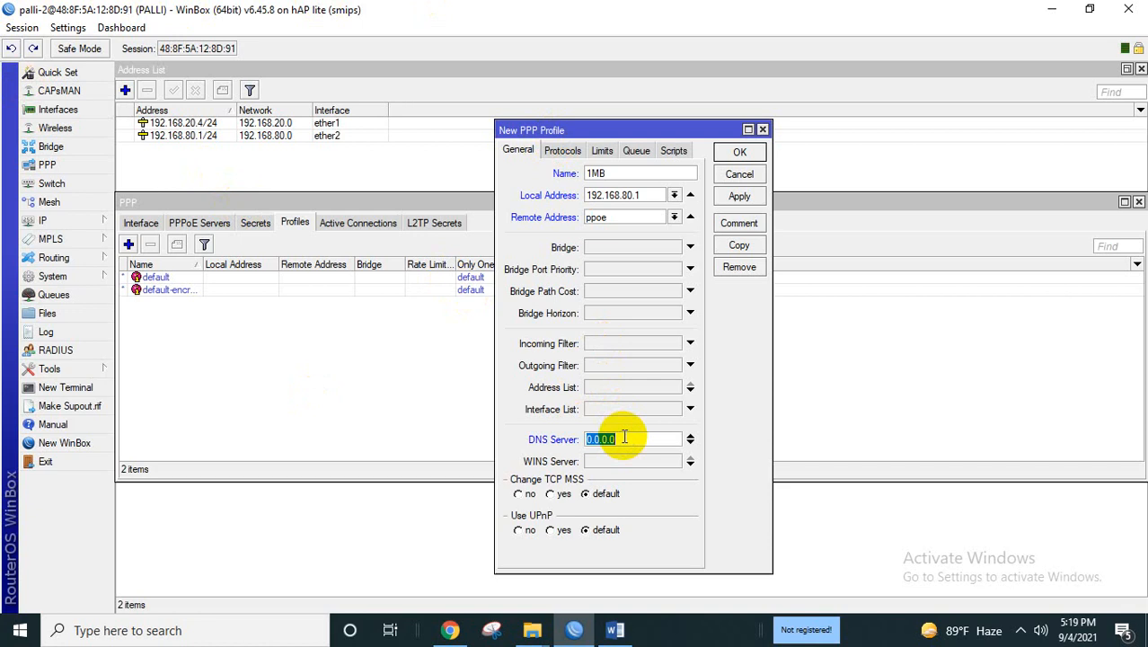
type("8.8.8.8")
key("BackSpace")
key("BackSpace")
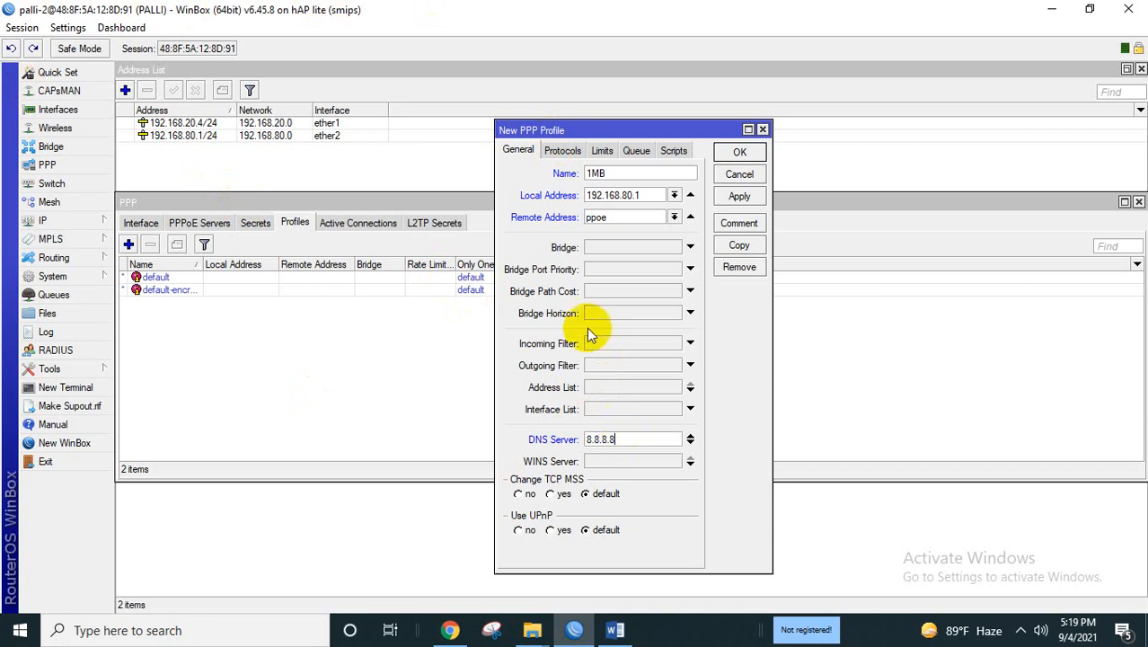
left_click(603, 152)
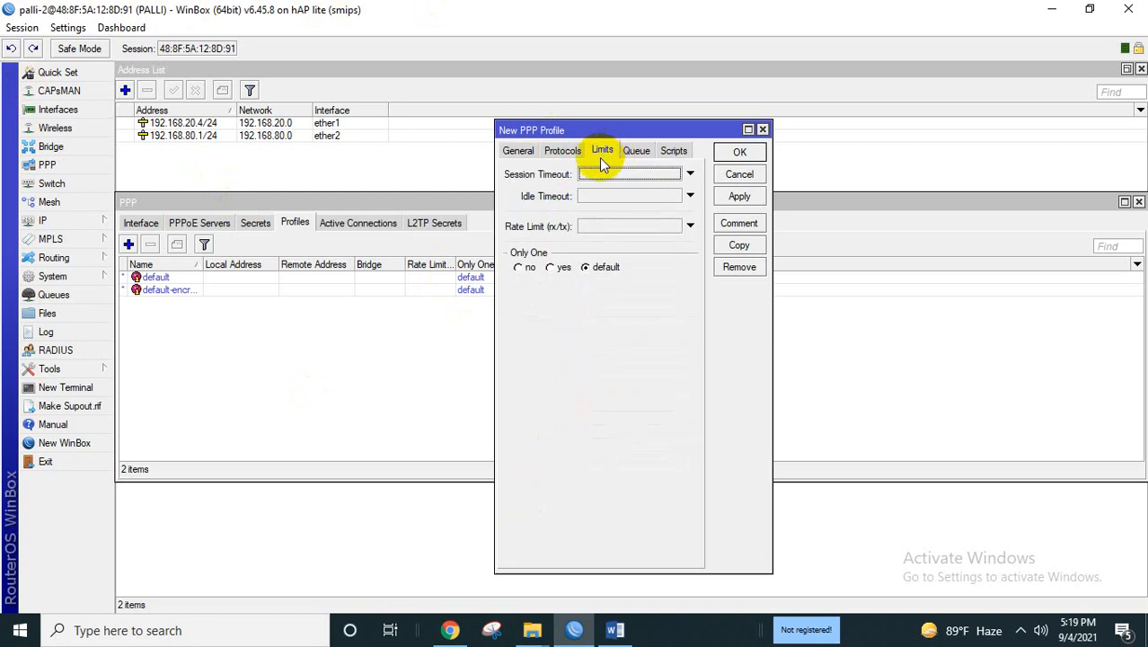
Set the 1MB profile's rate limit to 1M/1M and save the profile.
left_click(611, 228)
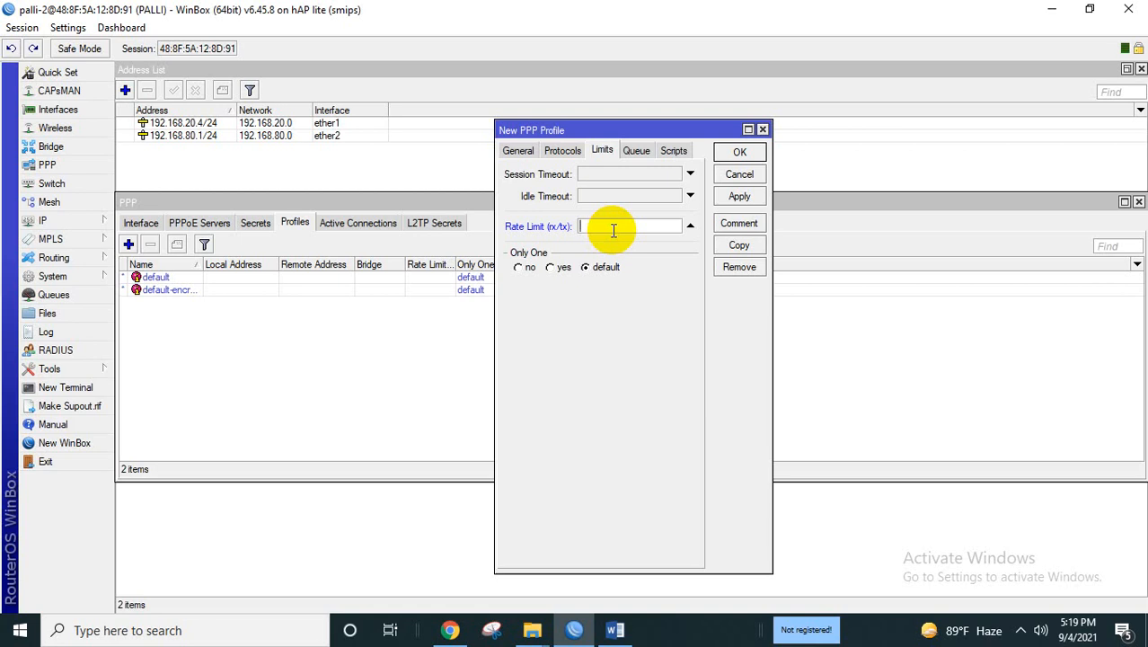
type("1M/1M")
left_click_drag(593, 227, 579, 225)
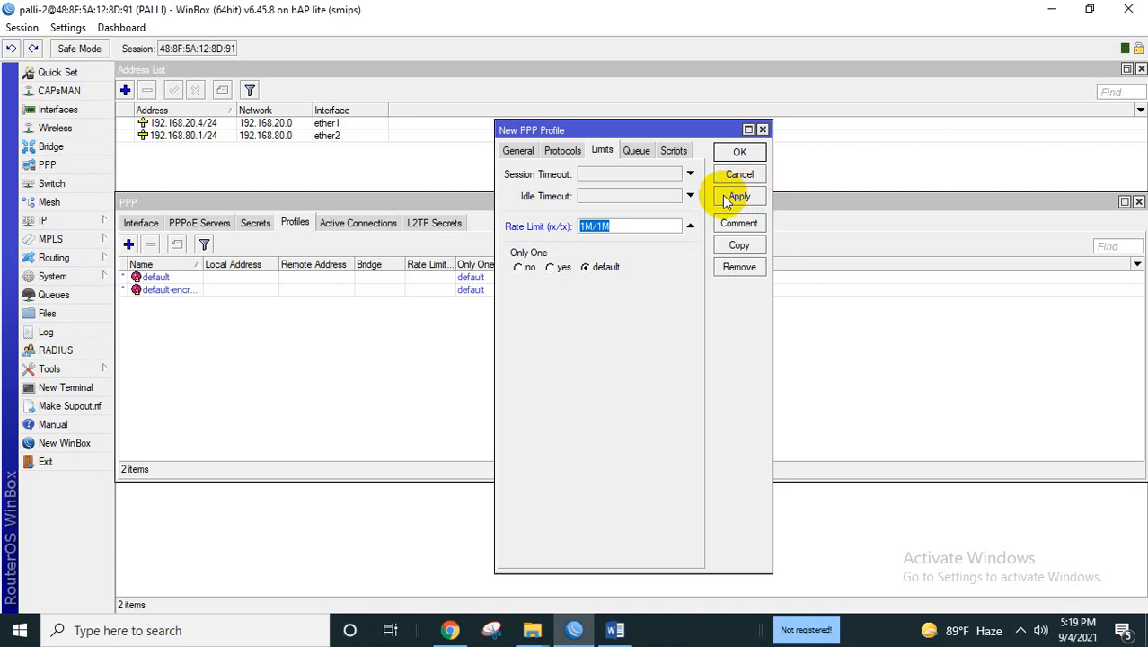
left_click(521, 152)
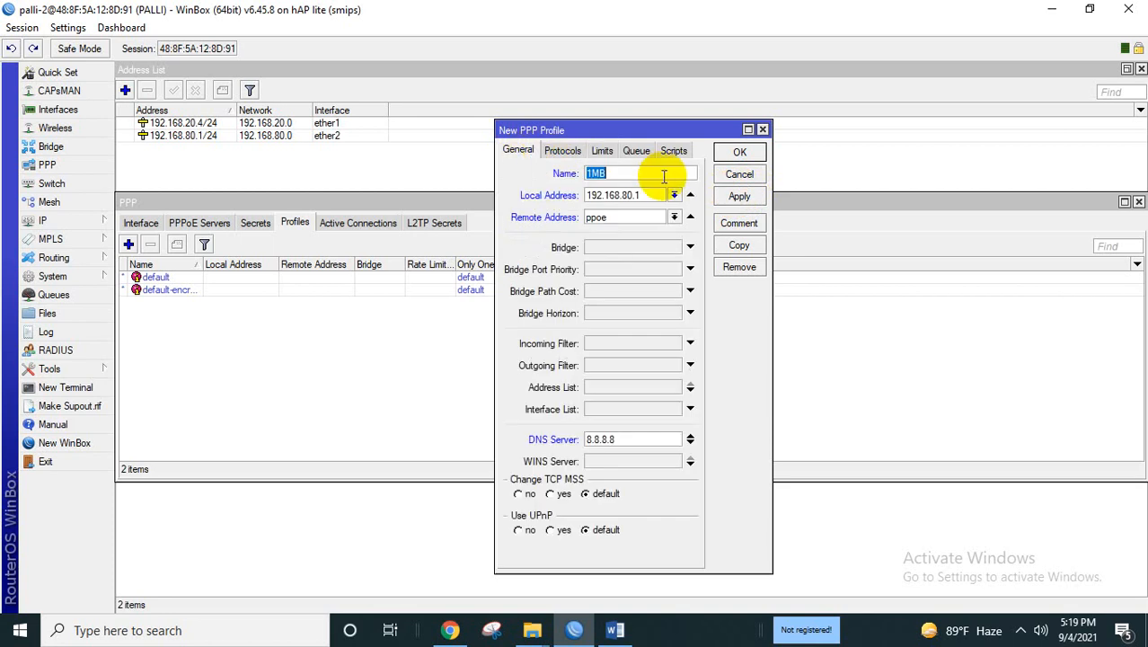
left_click(748, 198)
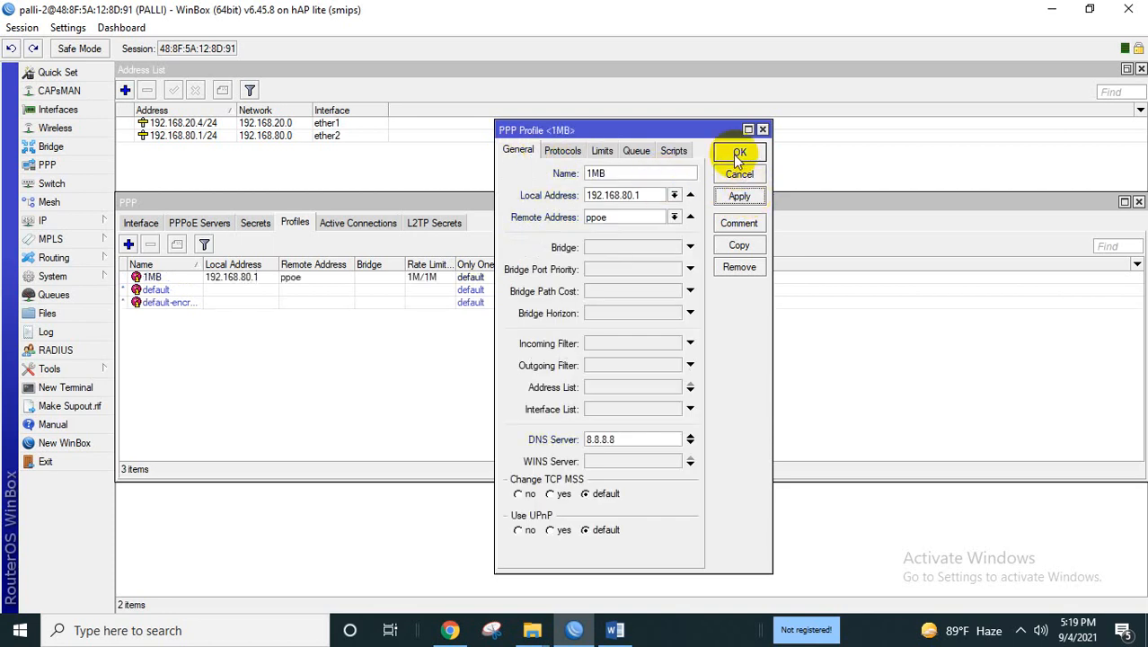
left_click(737, 154)
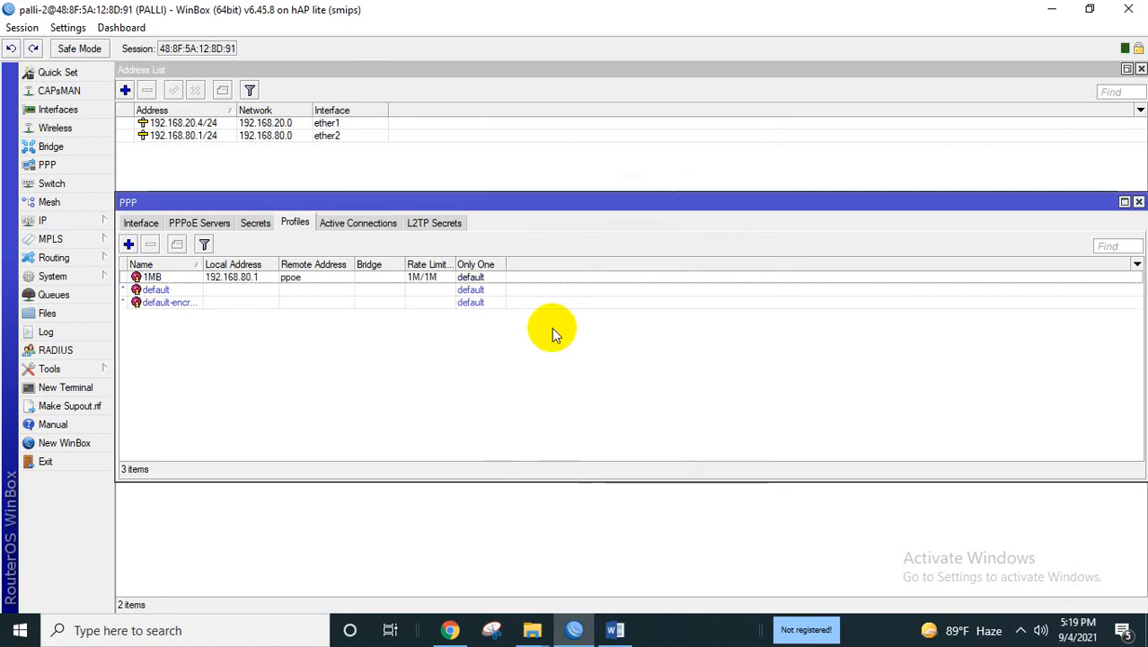
Add a new PPP profile named 2MB with local address 192.168.80.1.
left_click(128, 244)
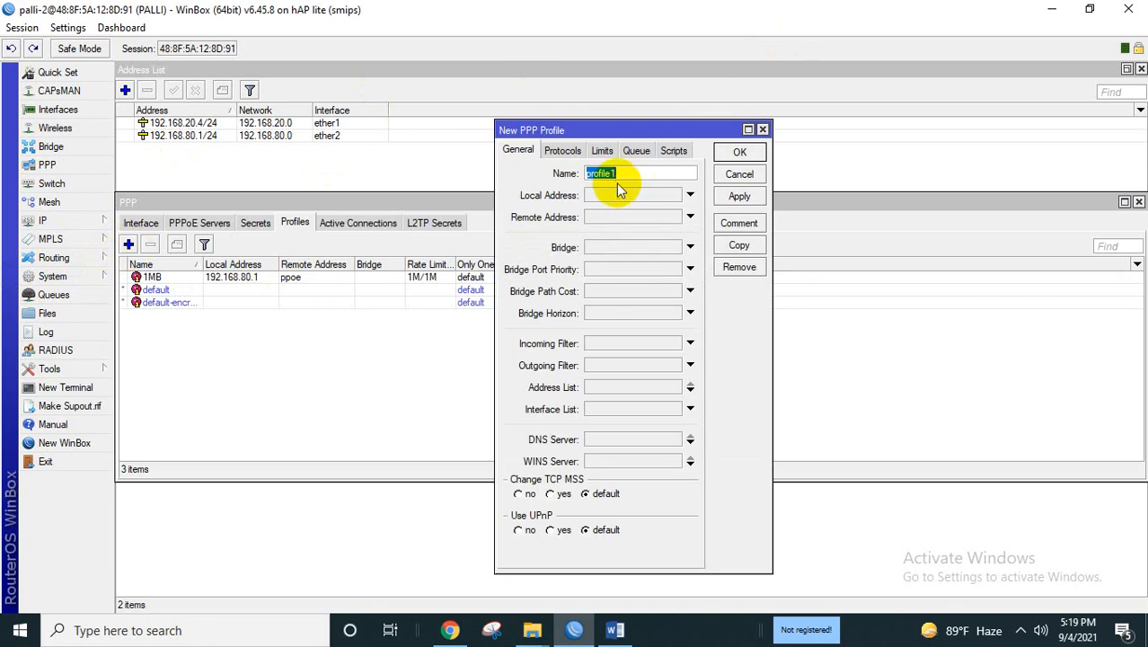
key("BackSpace")
key("Tab")
type("m")
key("BackSpace")
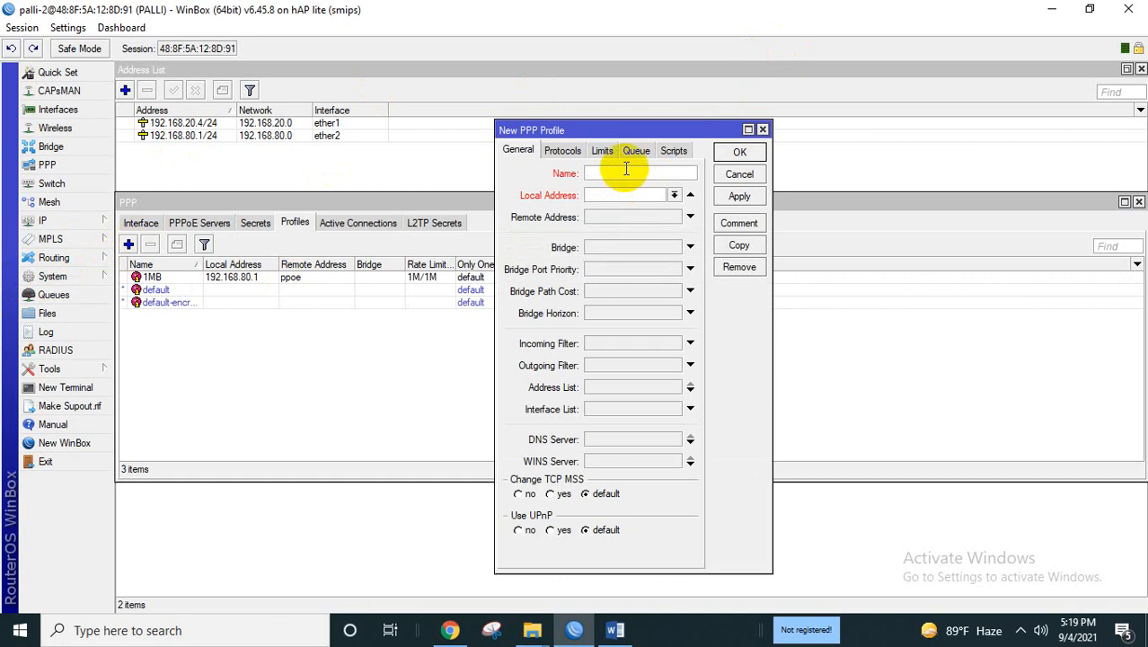
type("2MB")
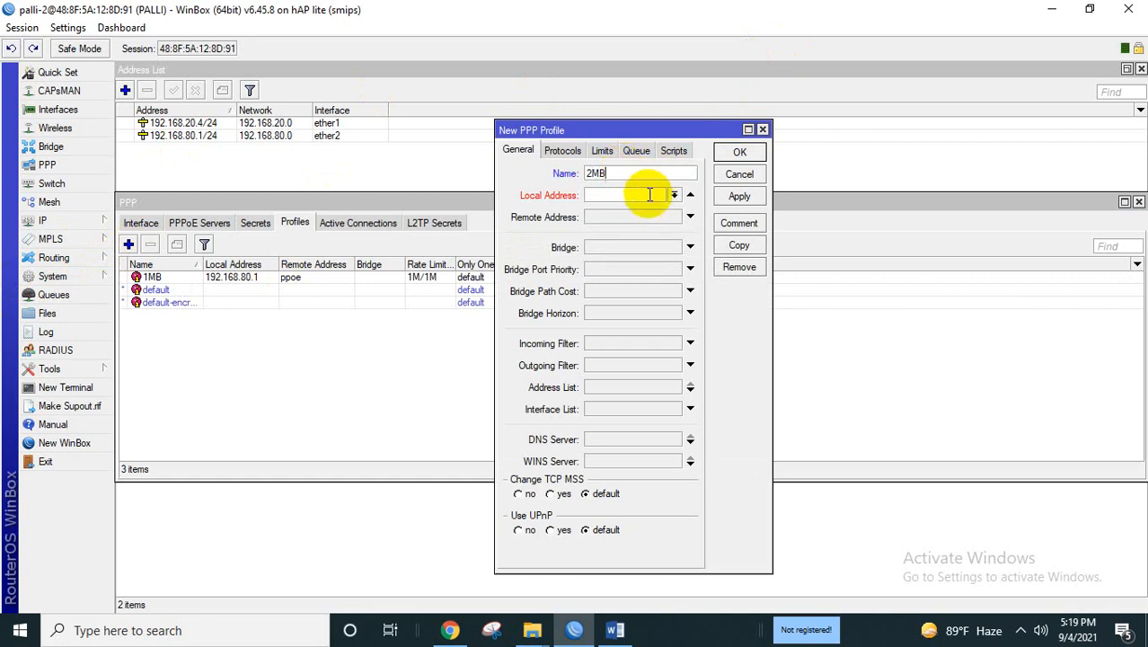
left_click(656, 192)
type("192.168")
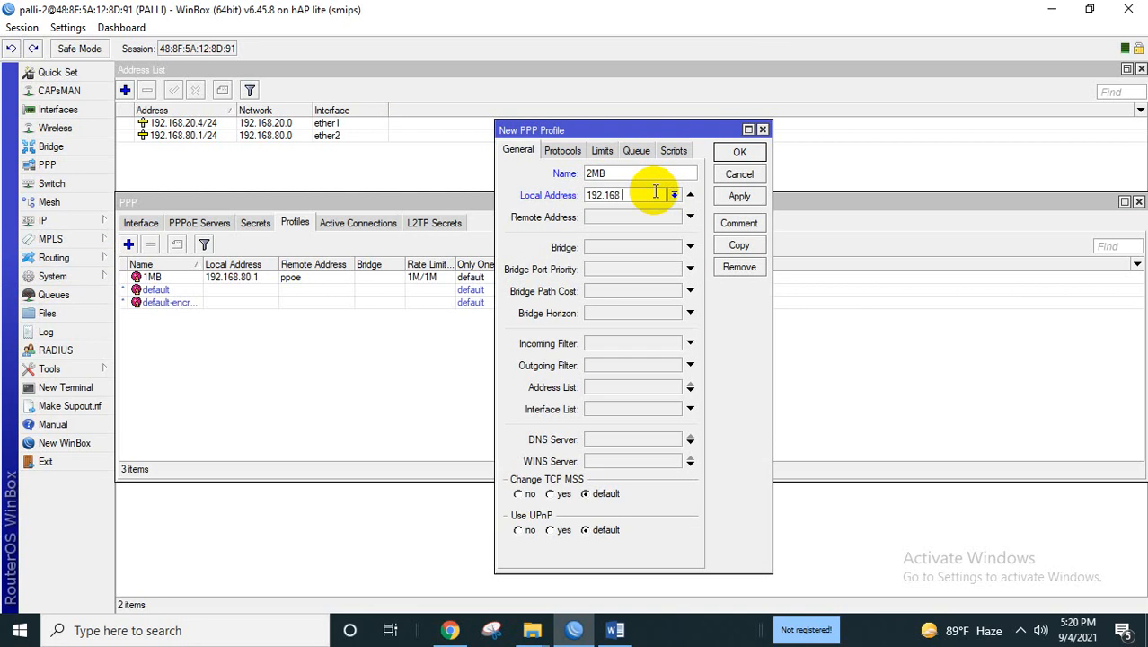
type(".80.1")
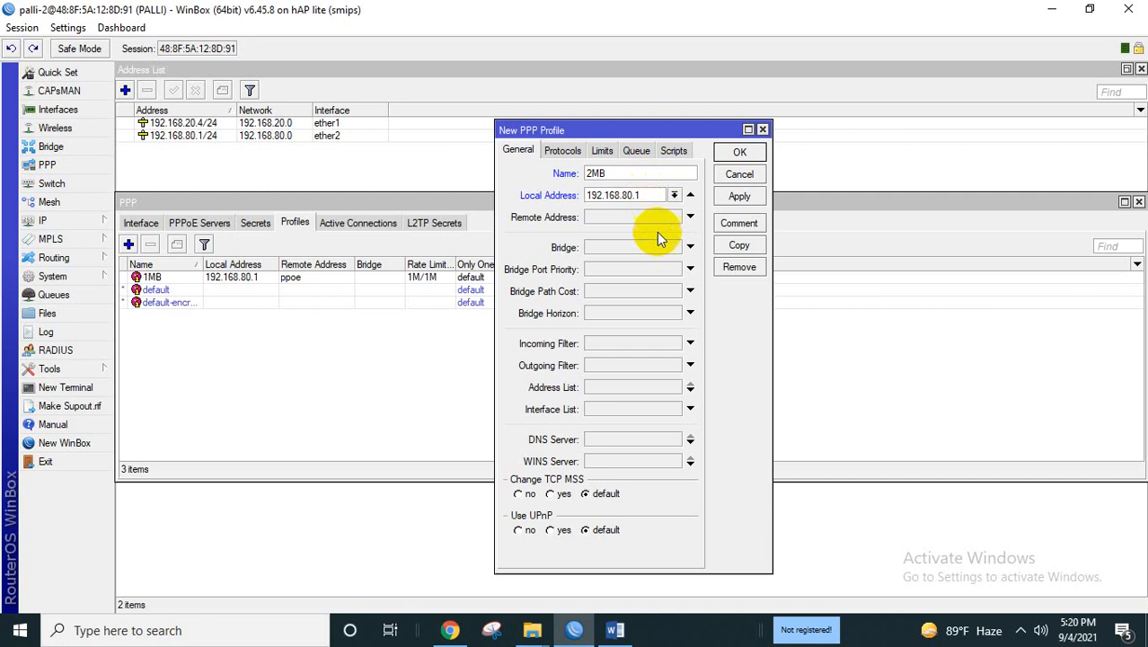
Set the 2MB profile's remote address to pool ppoe and DNS server to 8.8.8.8.
left_click(655, 217)
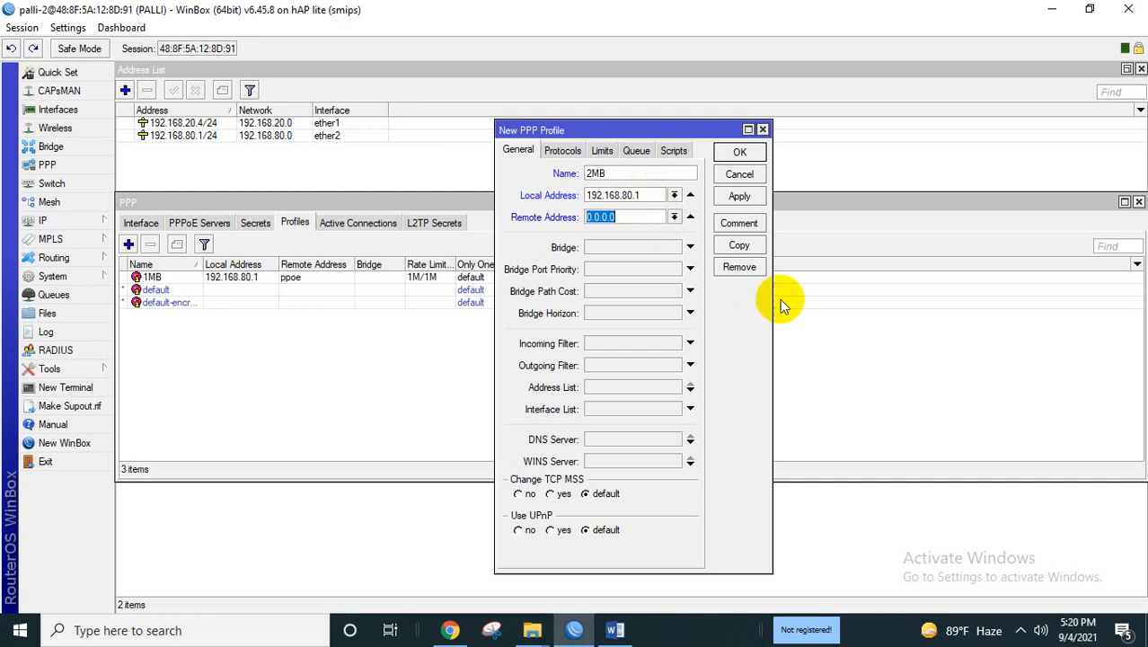
left_click(675, 217)
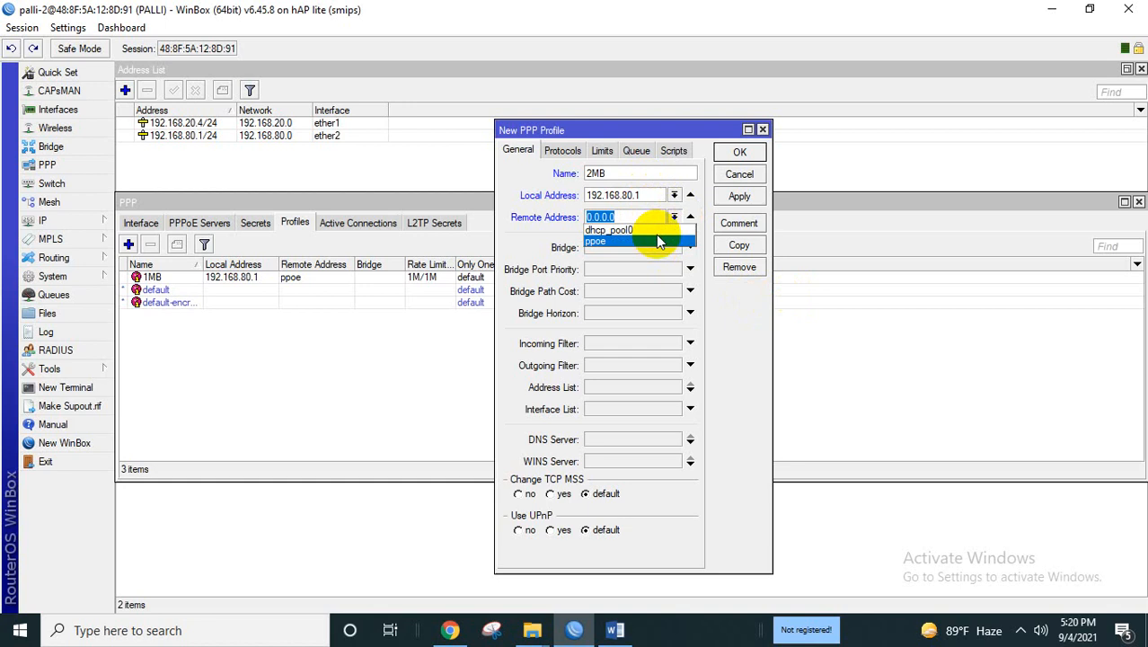
left_click(656, 240)
left_click(639, 435)
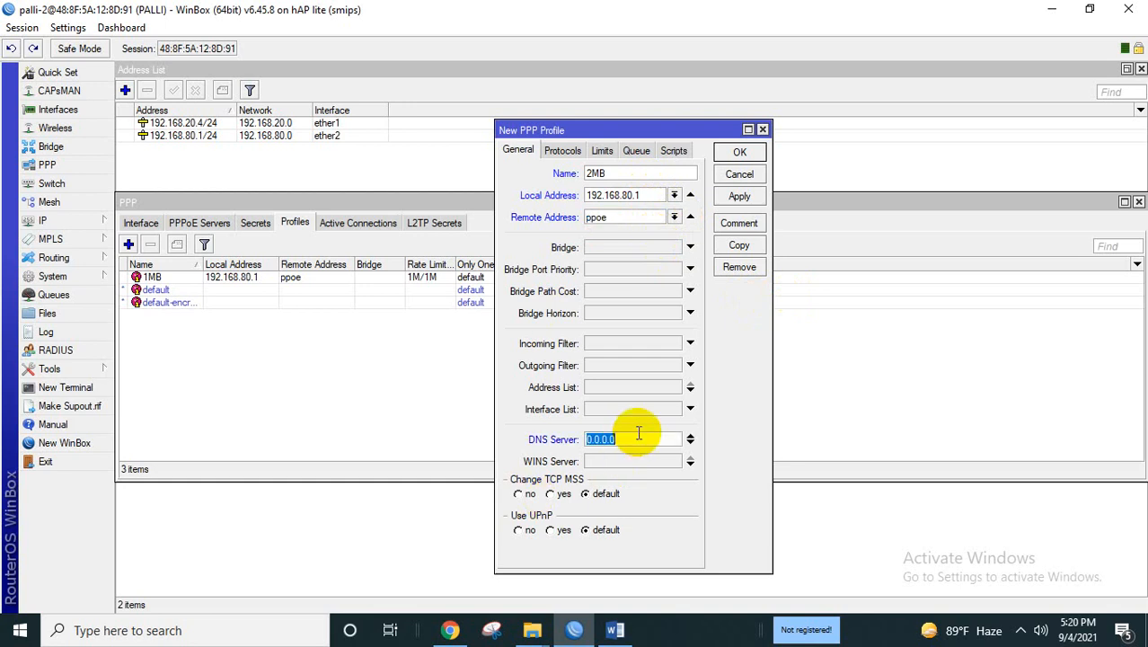
type("8.8.8.8")
Give the 2MB profile a 2M/2M rate limit and save it.
left_click(604, 152)
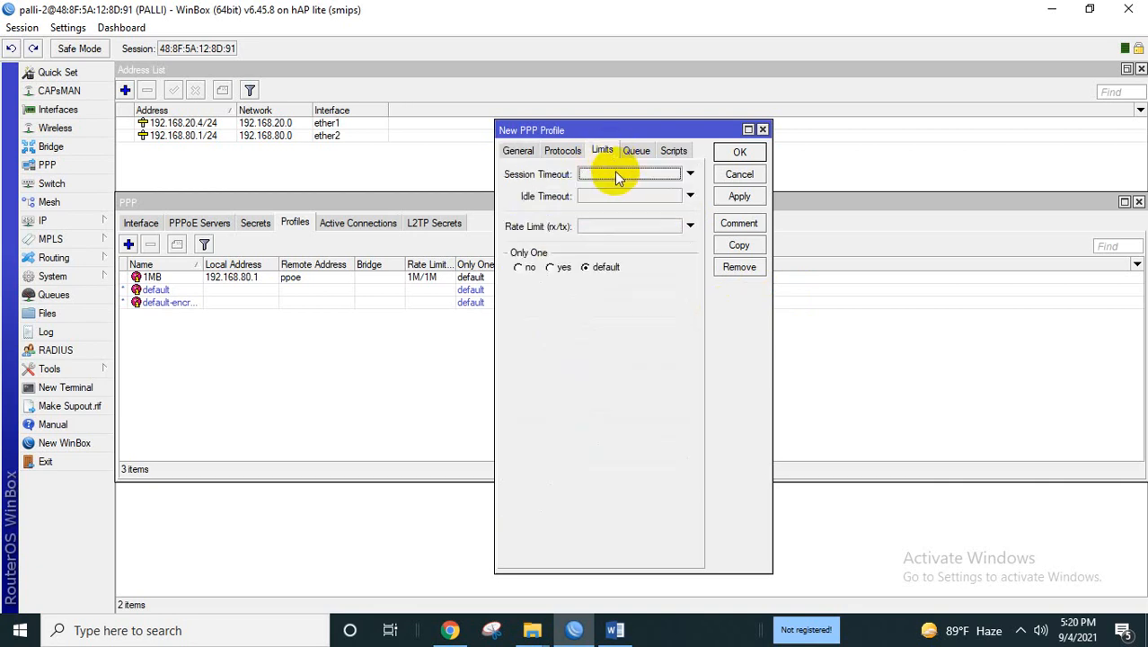
left_click(605, 226)
type("2M/2M")
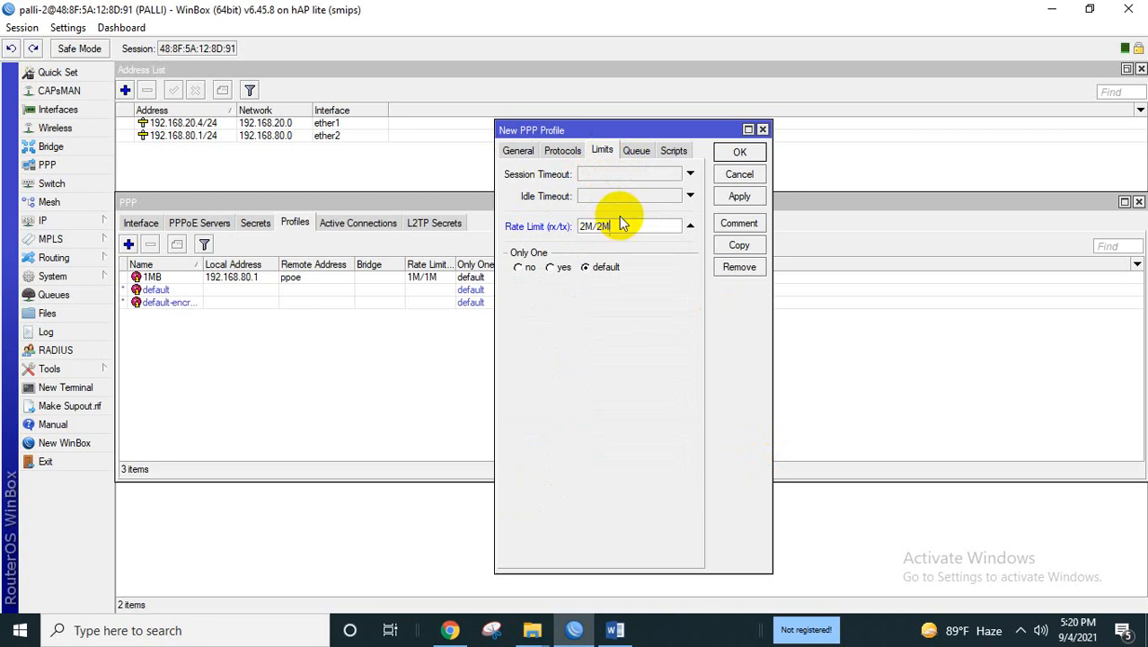
left_click(739, 197)
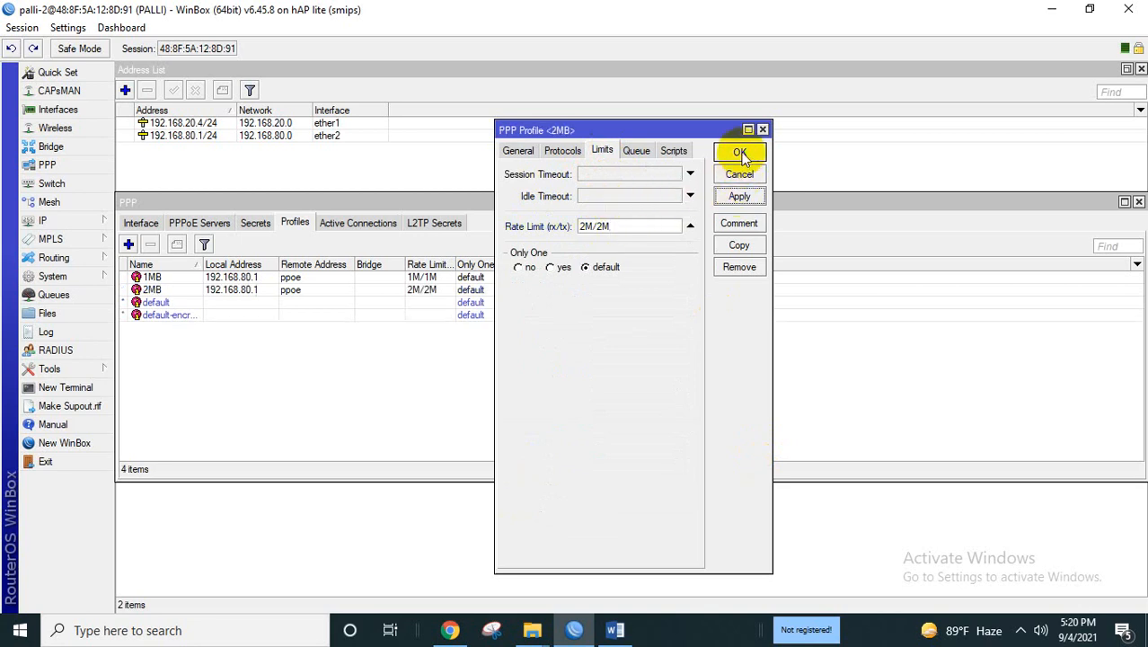
left_click(739, 151)
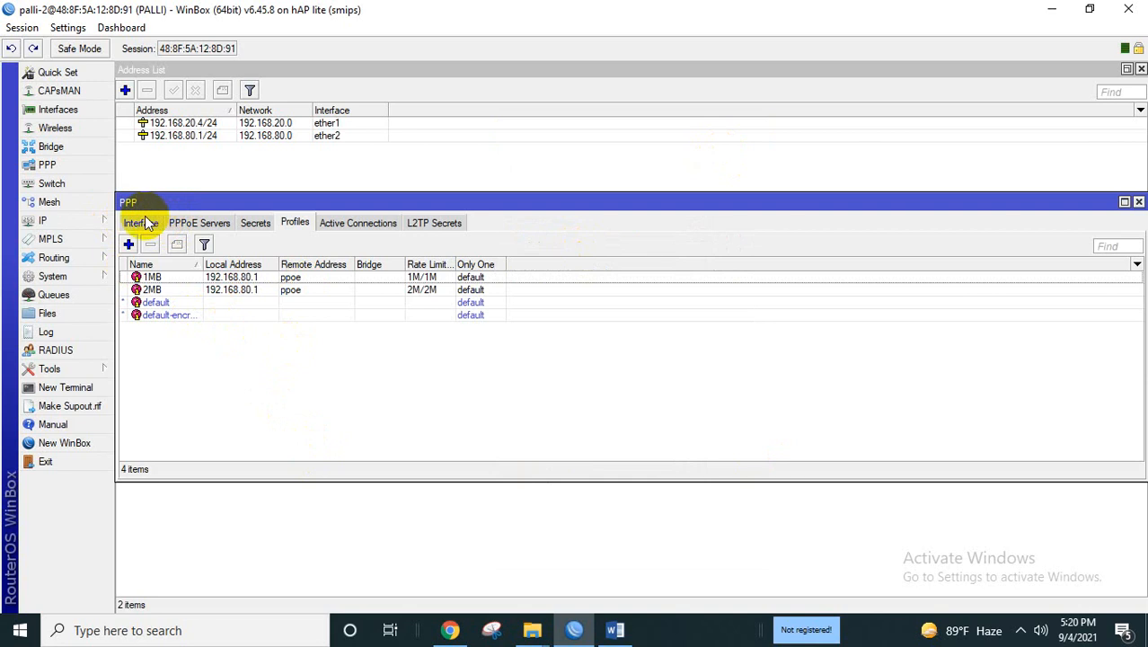
Check the pppoe server on ether2 and the profiles list, then switch to the Word script.
left_click(184, 224)
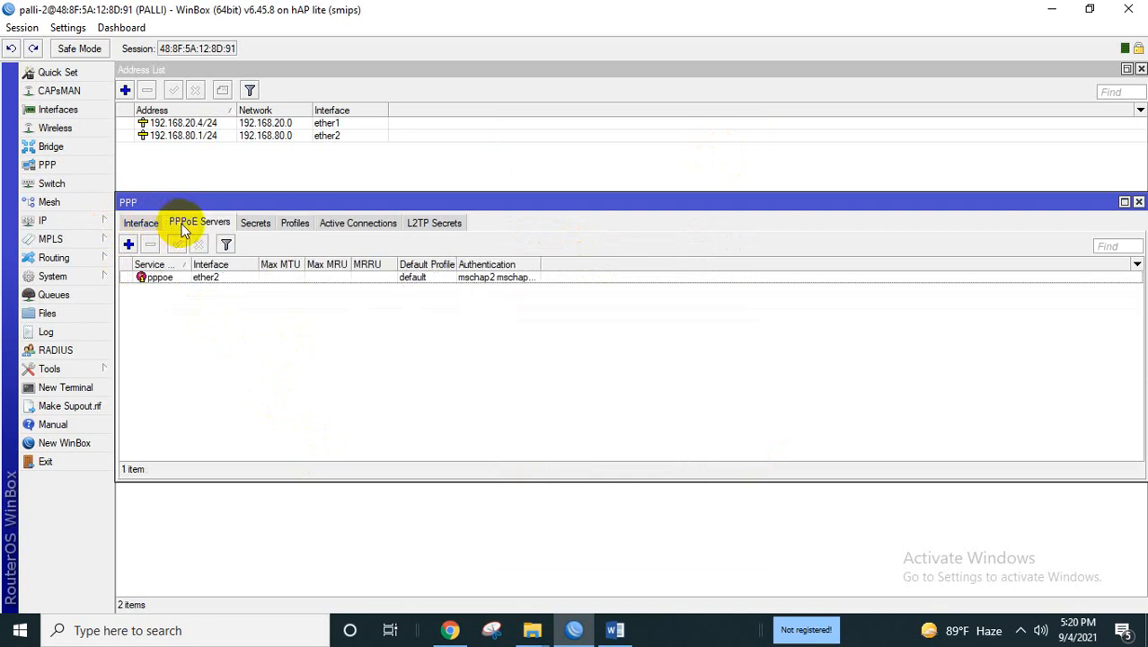
left_click(198, 282)
left_click(294, 223)
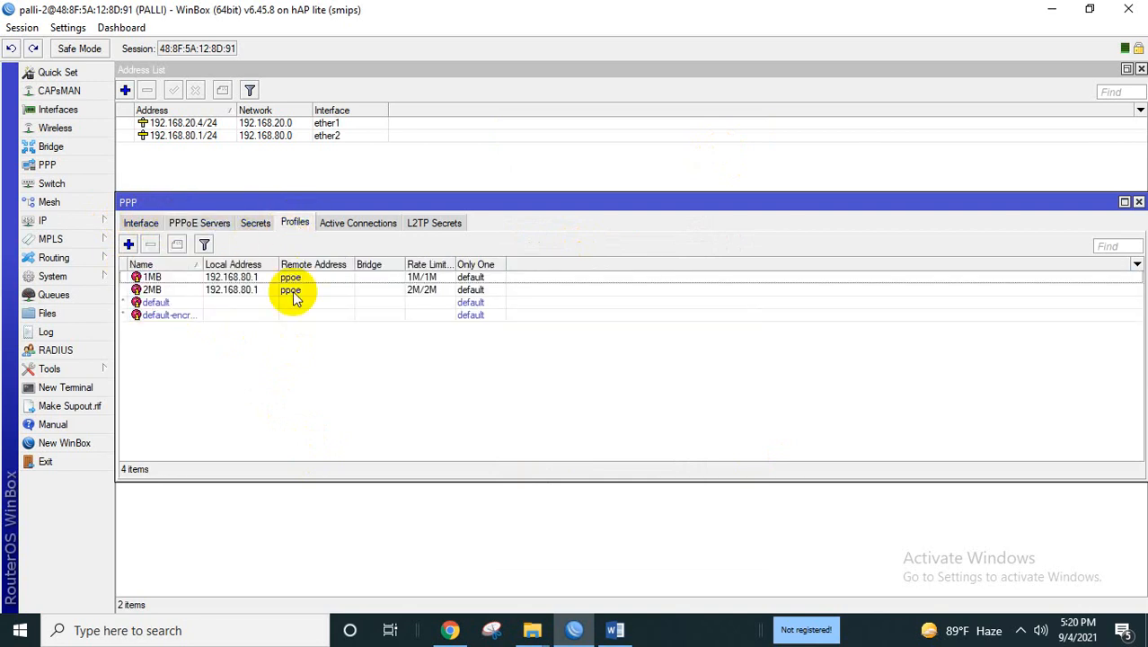
left_click(615, 630)
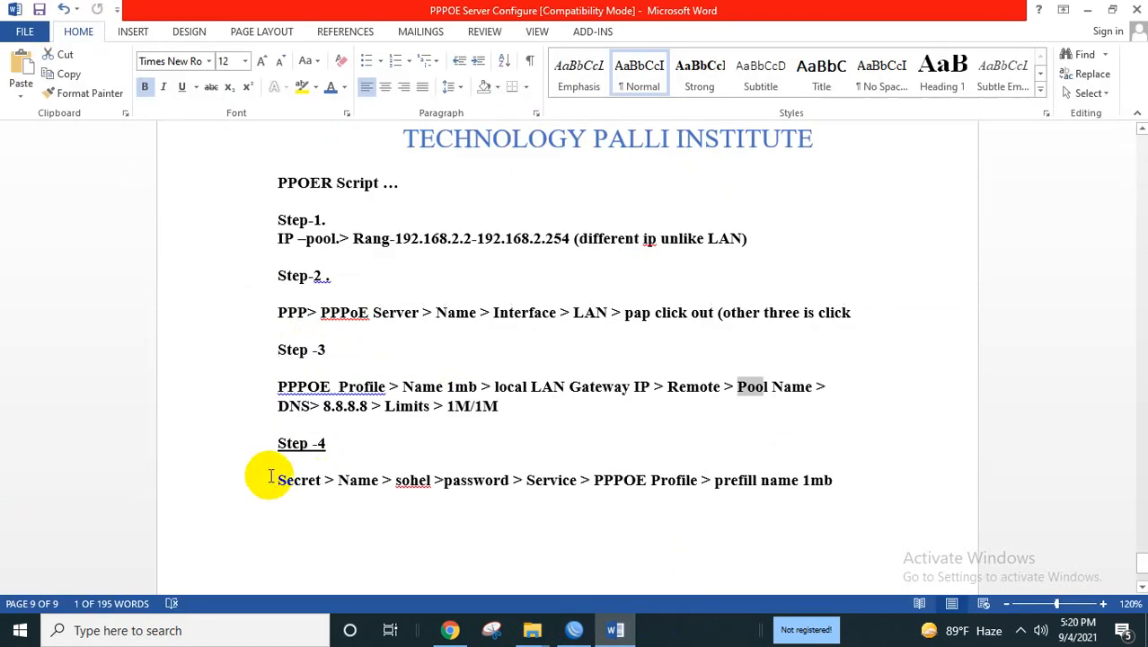
Highlight the Step-4 secret instructions in Word, then return to WinBox.
left_click_drag(271, 480, 802, 492)
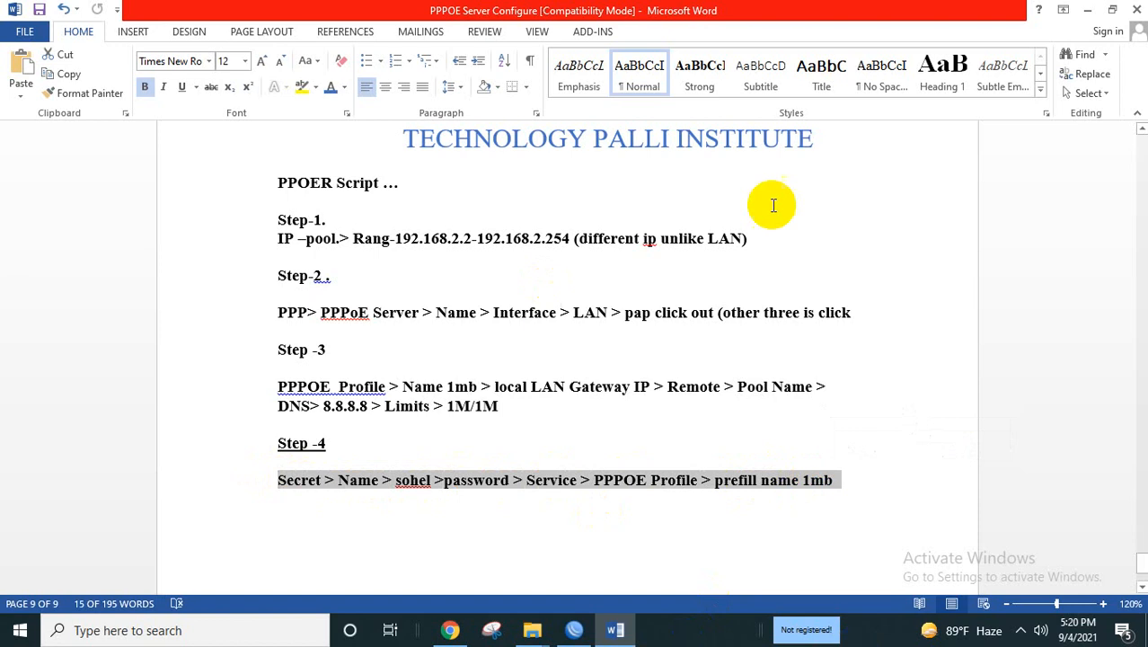
left_click(574, 630)
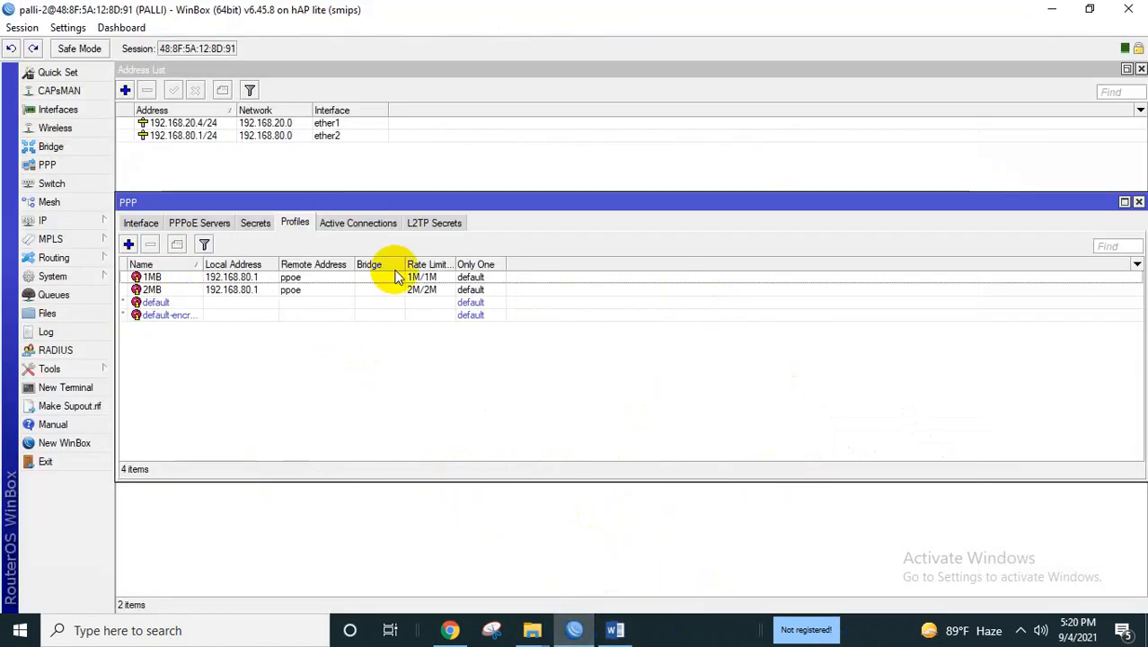
Discard the stray new PPP profile dialog and switch to the PPP Secrets list.
left_click(129, 244)
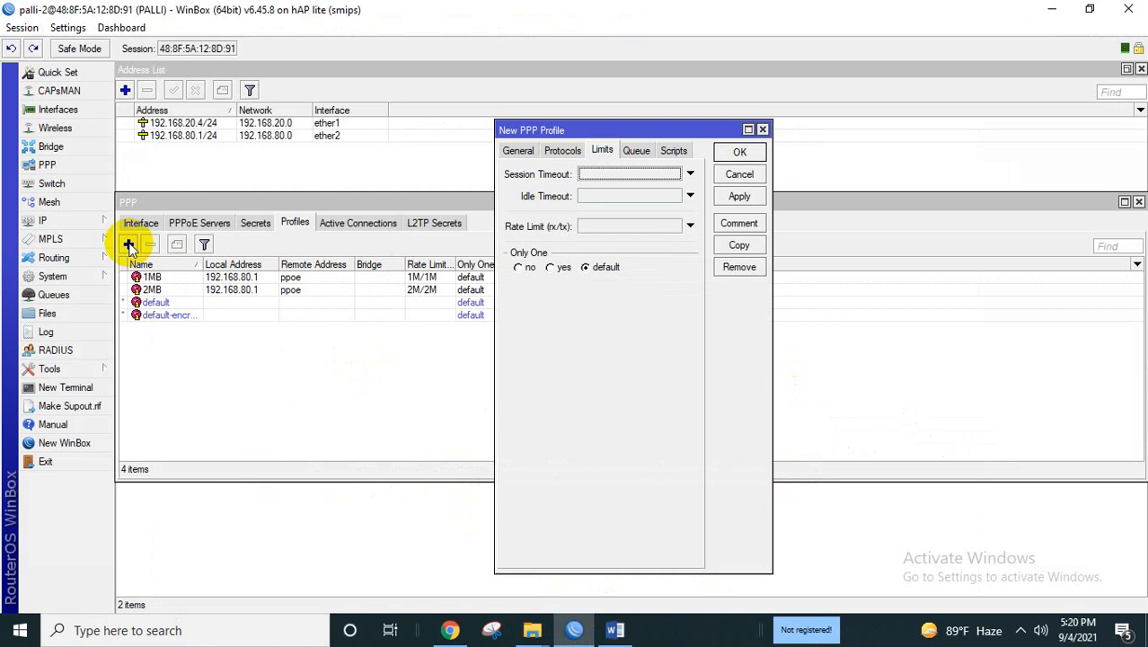
left_click(519, 150)
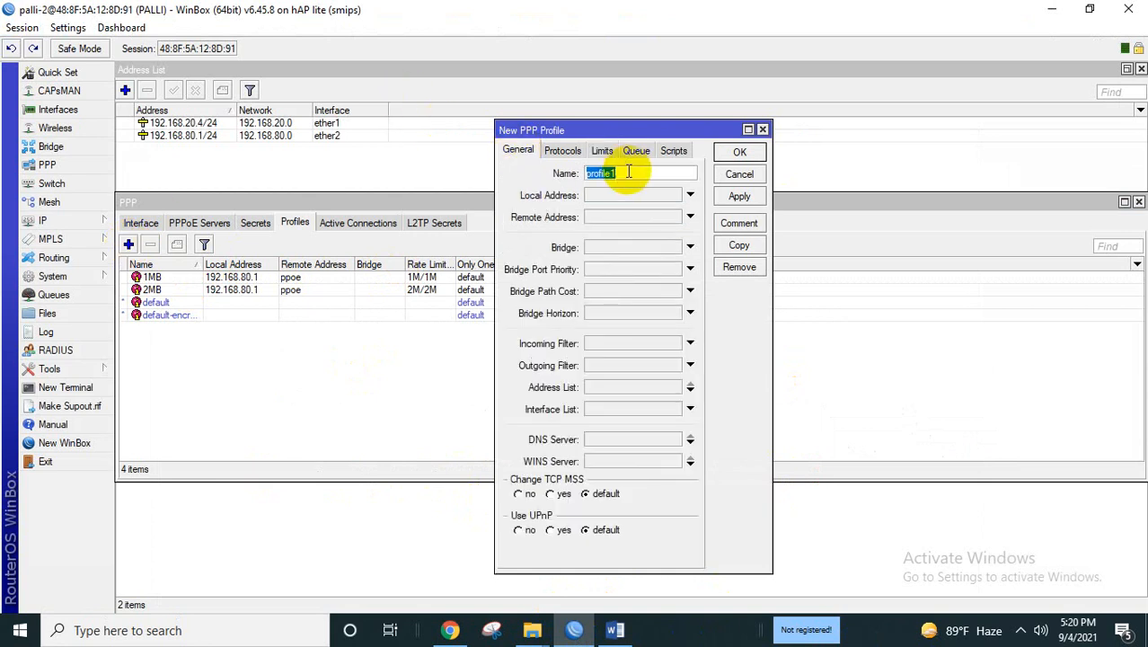
left_click(273, 411)
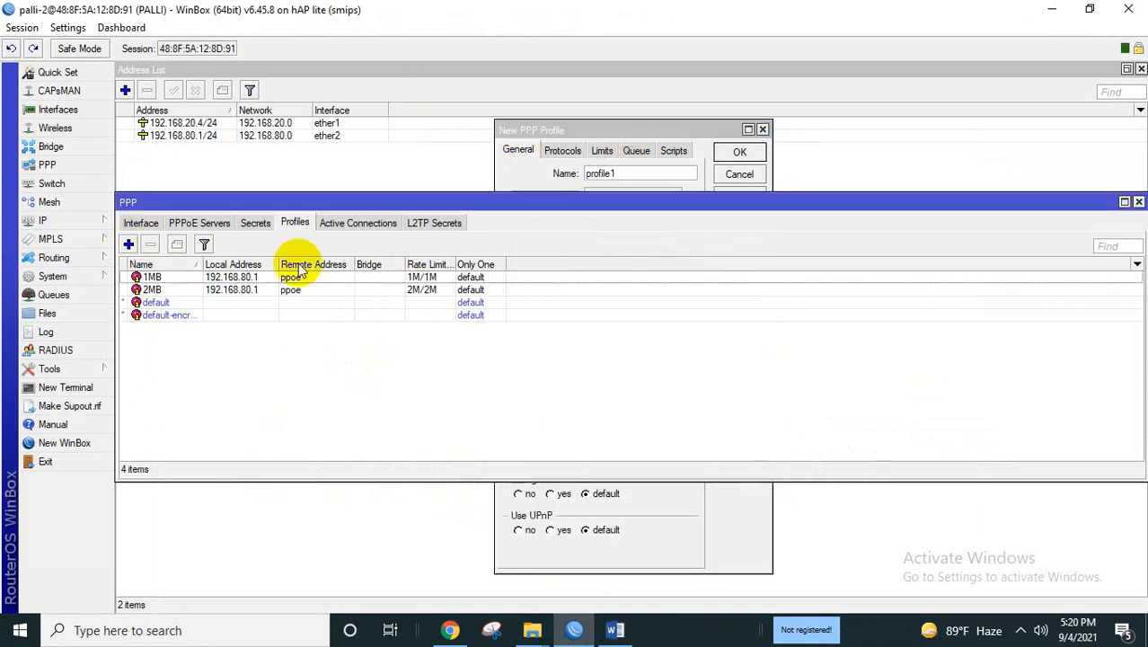
left_click(256, 223)
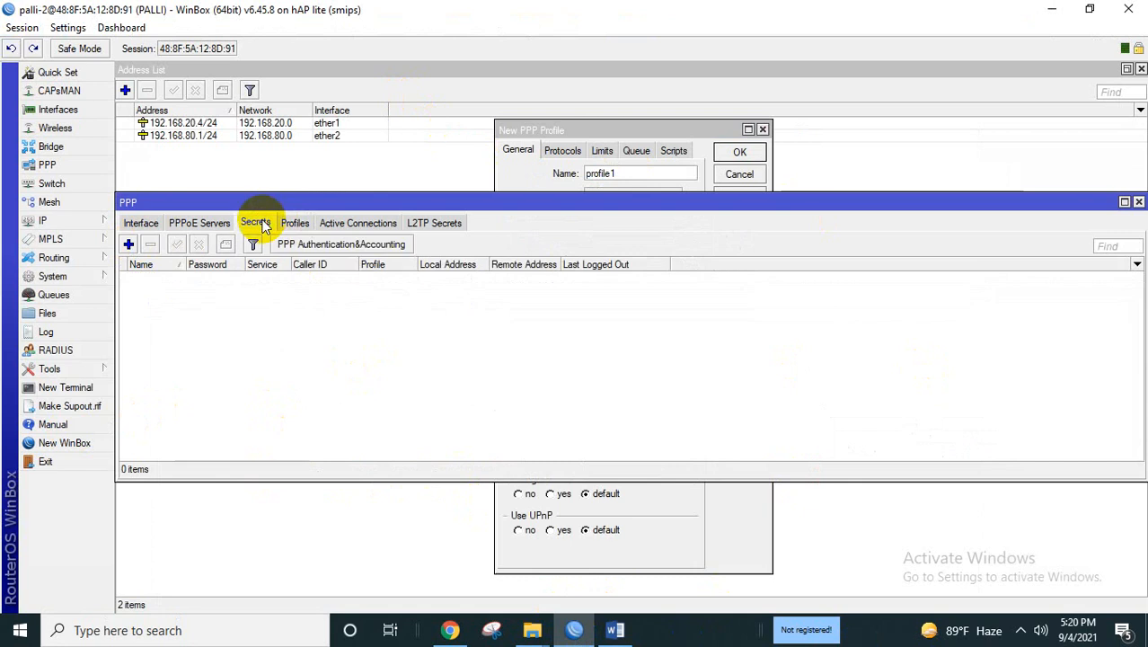
left_click(762, 130)
Add a secret with user name and password, service pppoe and profile 1MB, and save it.
left_click(128, 244)
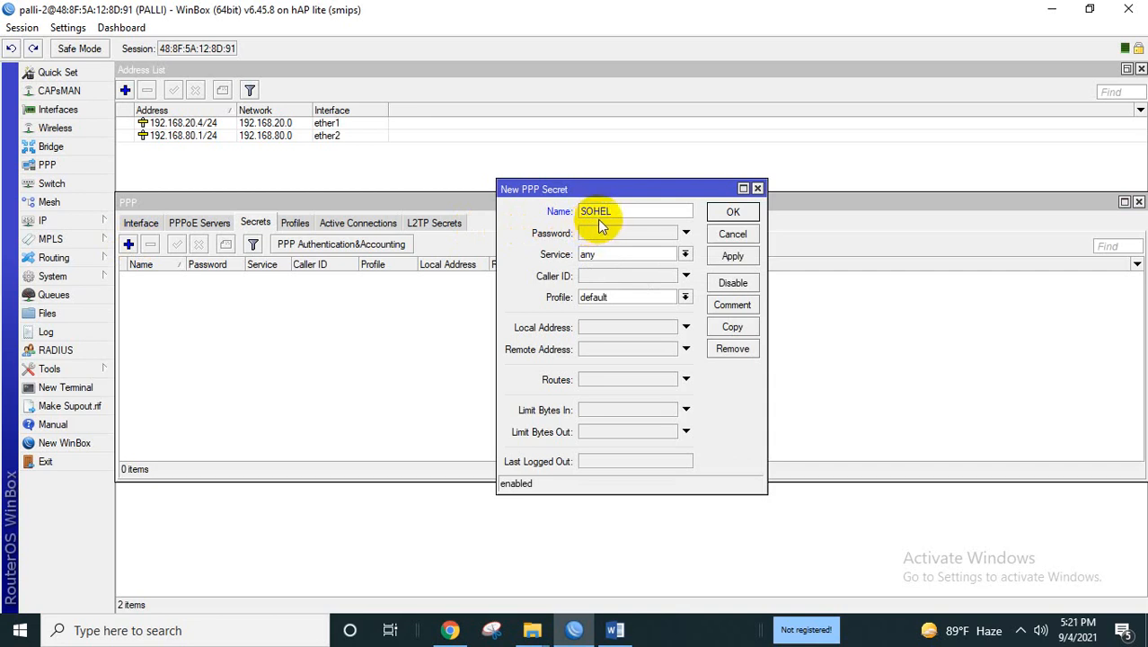
left_click(620, 237)
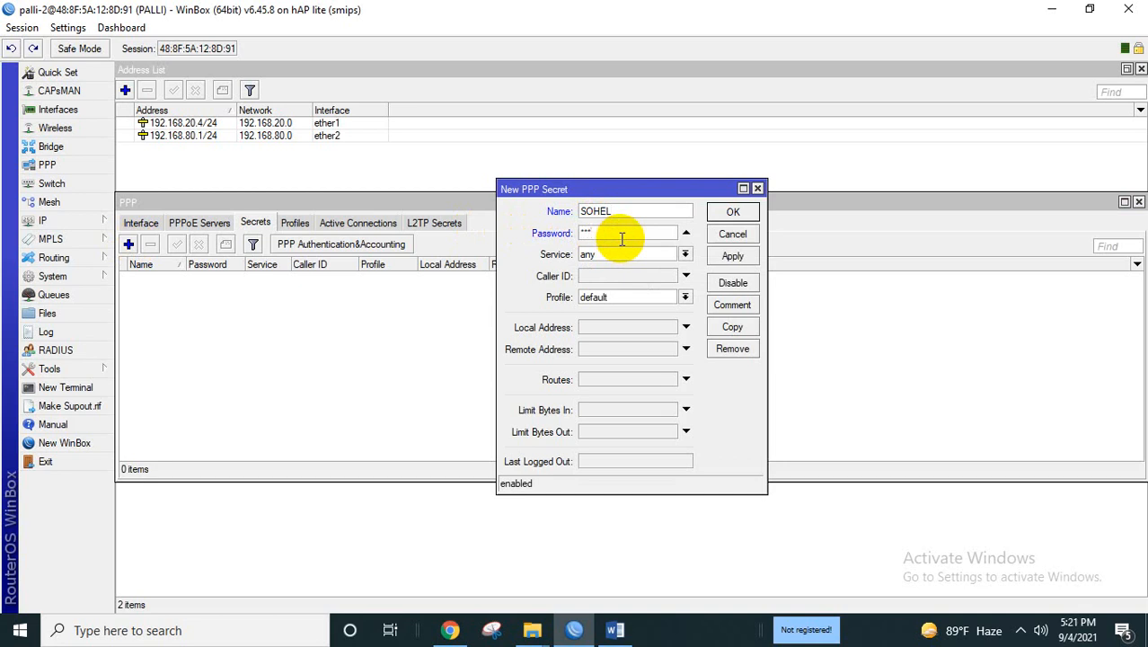
left_click(688, 256)
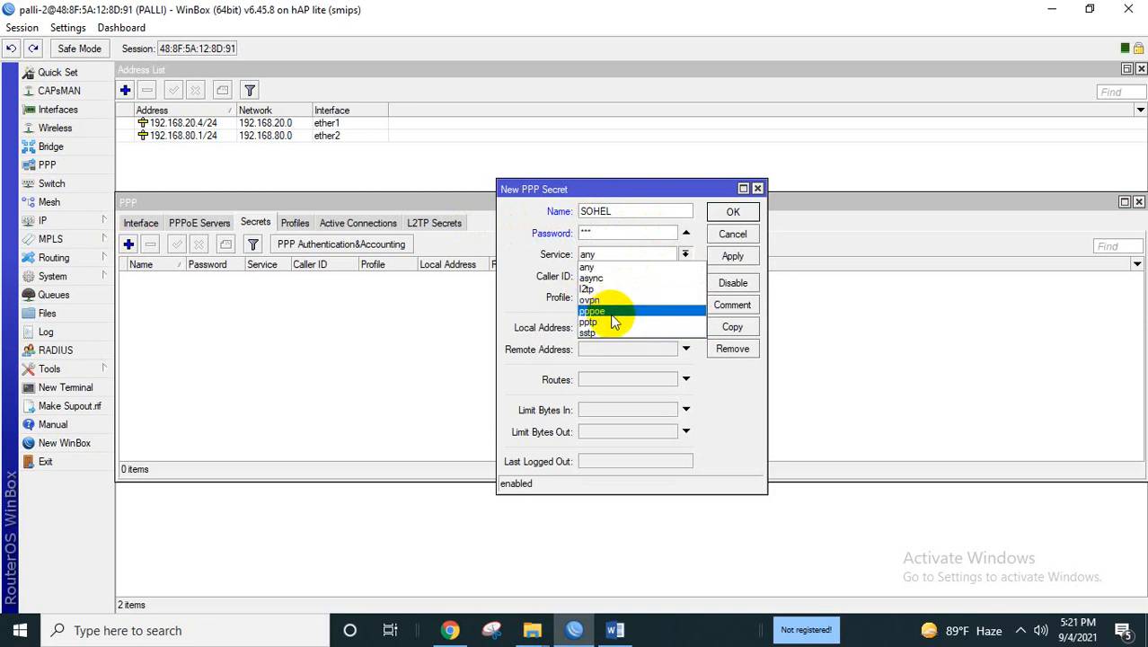
left_click(593, 311)
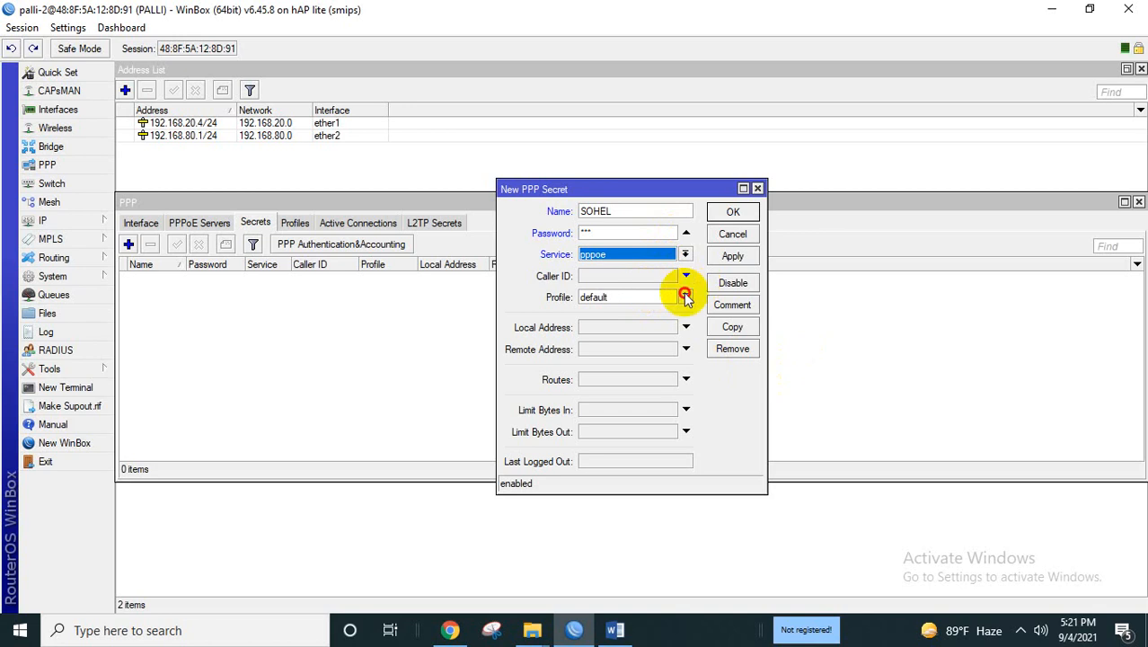
left_click(686, 297)
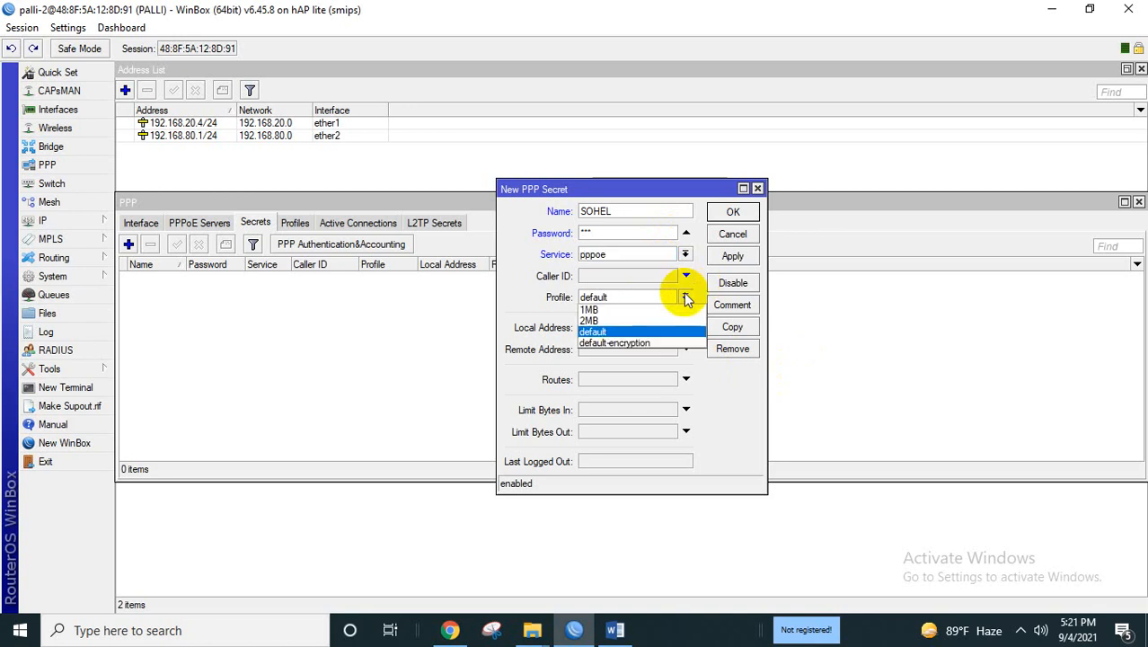
left_click(633, 304)
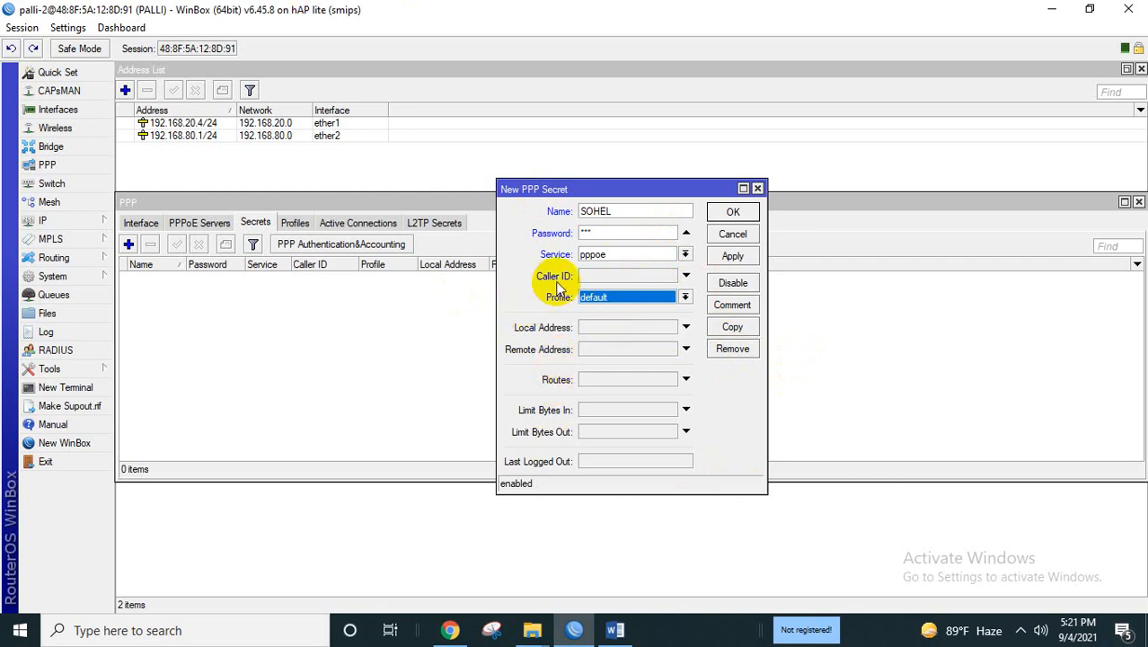
left_click(686, 299)
left_click(641, 309)
left_click(732, 259)
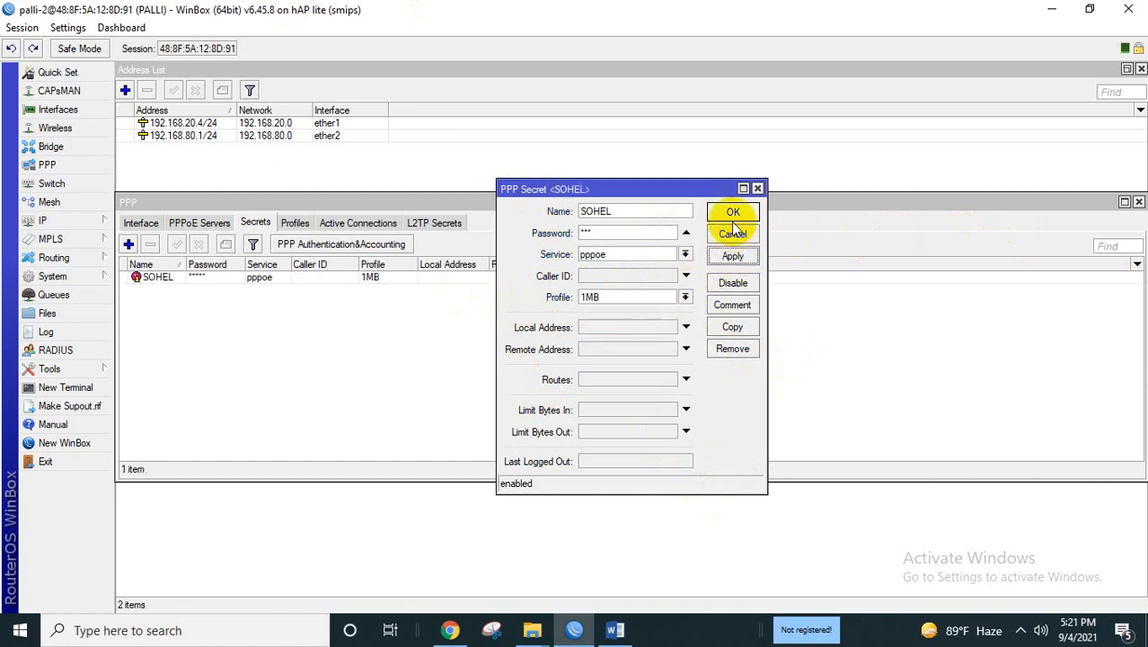
left_click(737, 212)
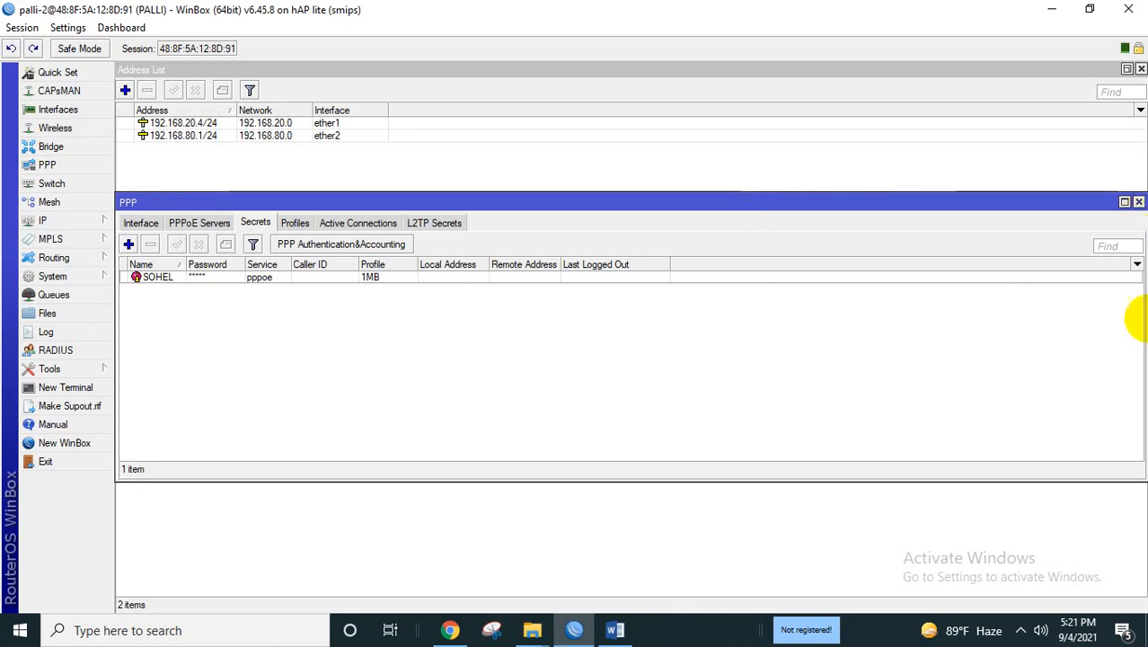
From the tray network icon, open Network & Internet settings and go to the Dial-up page.
left_click(1022, 632)
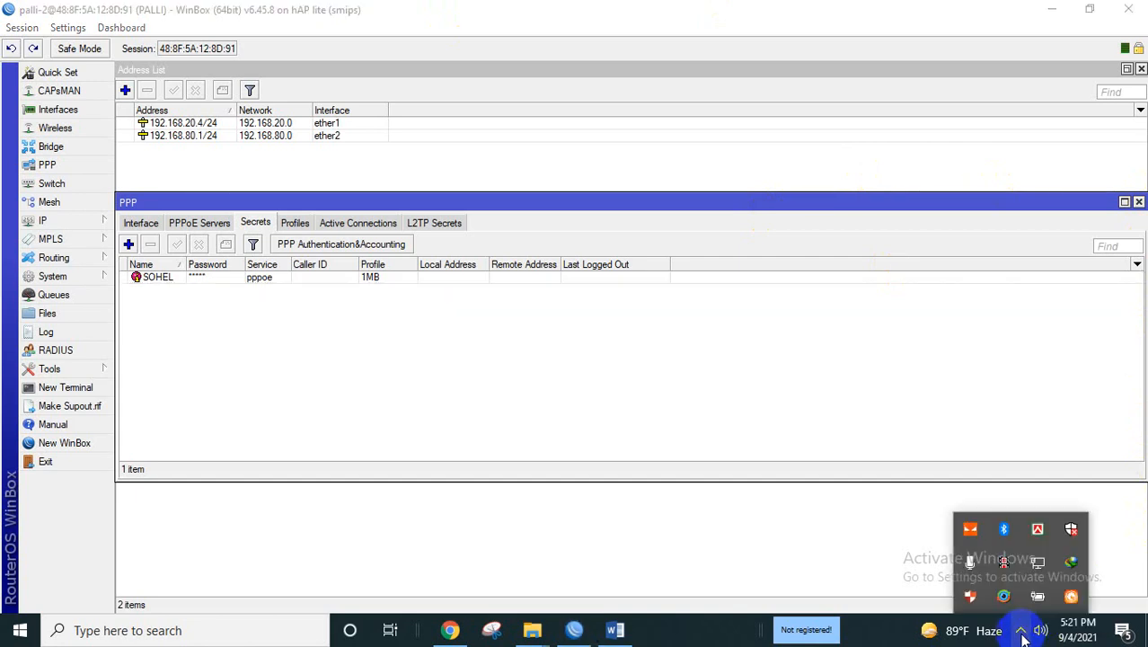
right_click(1038, 563)
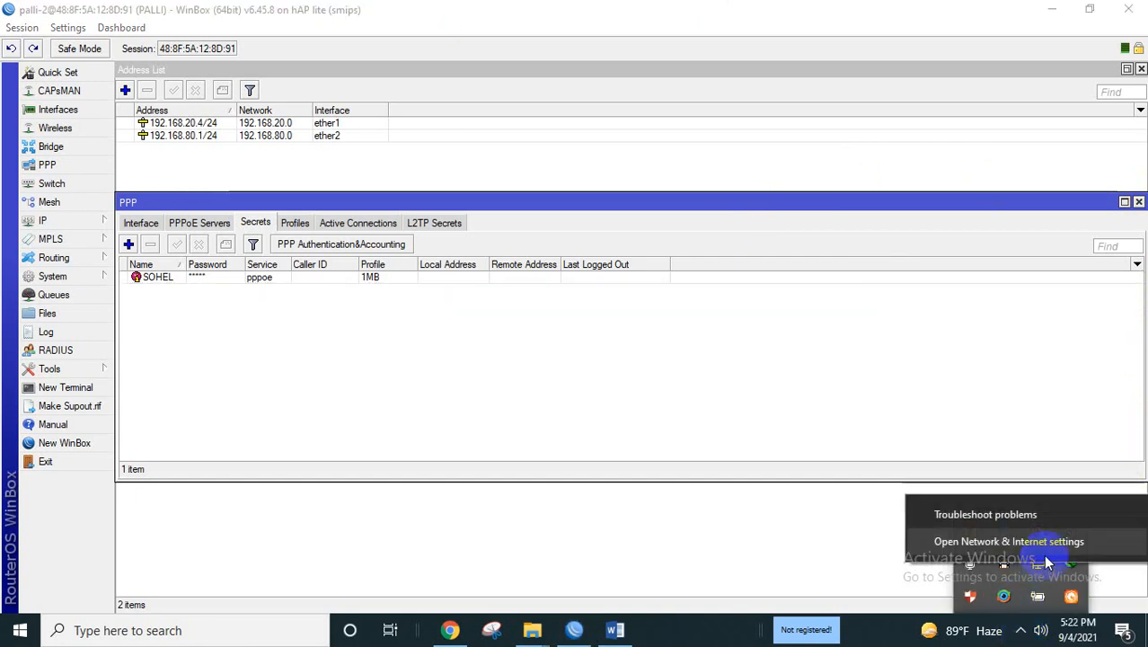
left_click(1026, 543)
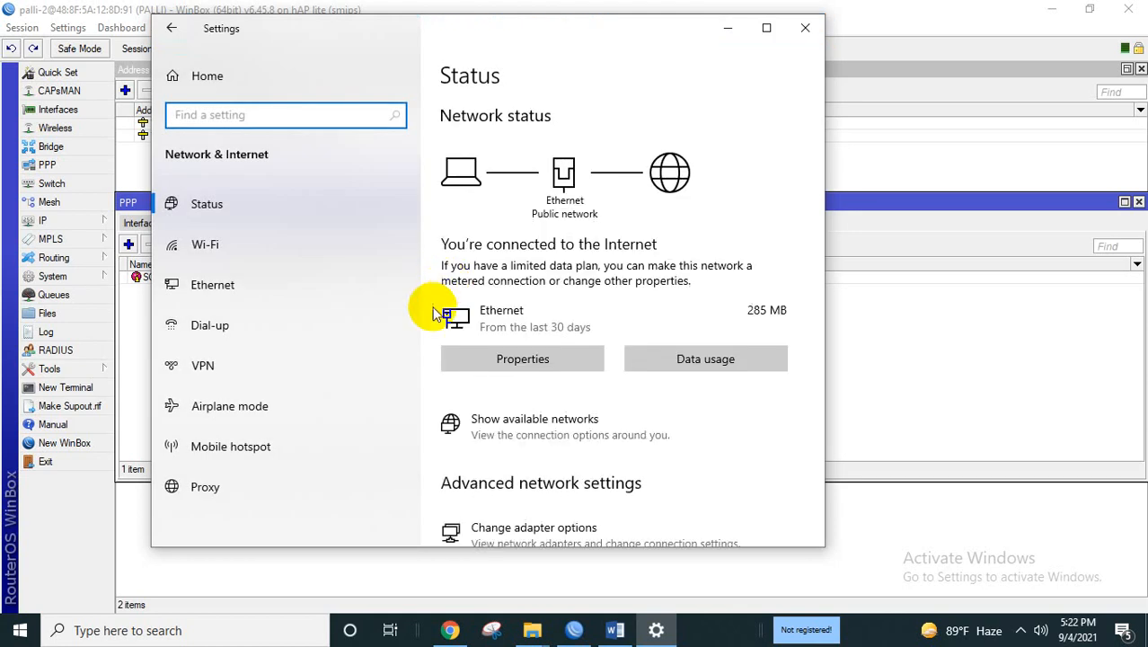
left_click(318, 328)
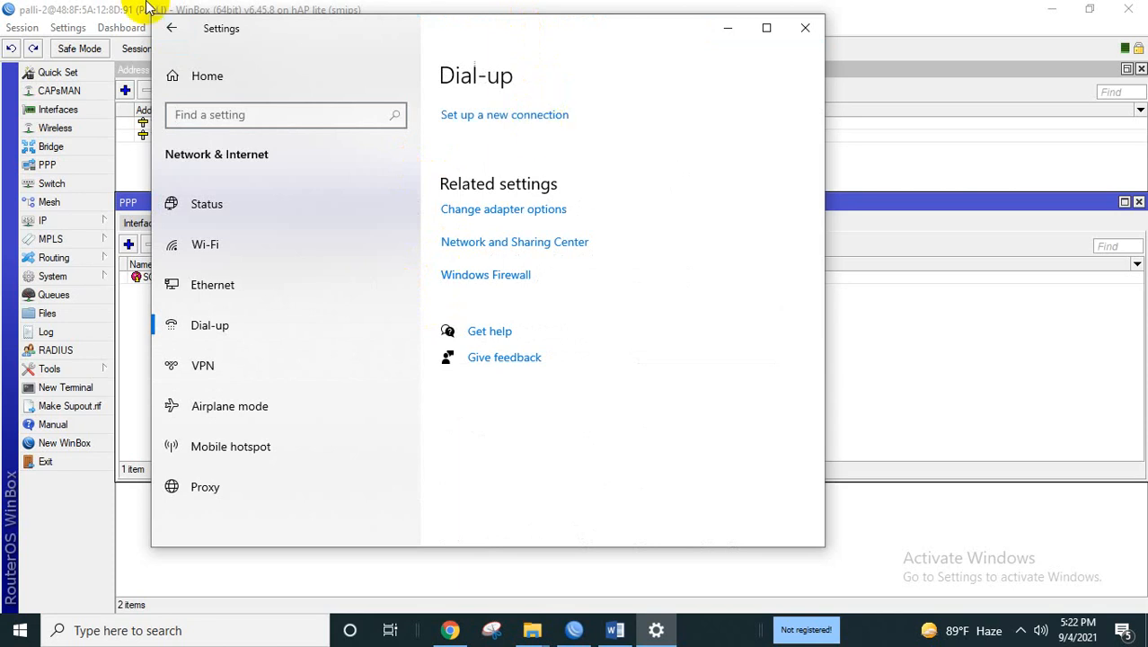
Start a new Internet connection, set it up anyway, and choose Broadband (PPPoE).
left_click(537, 119)
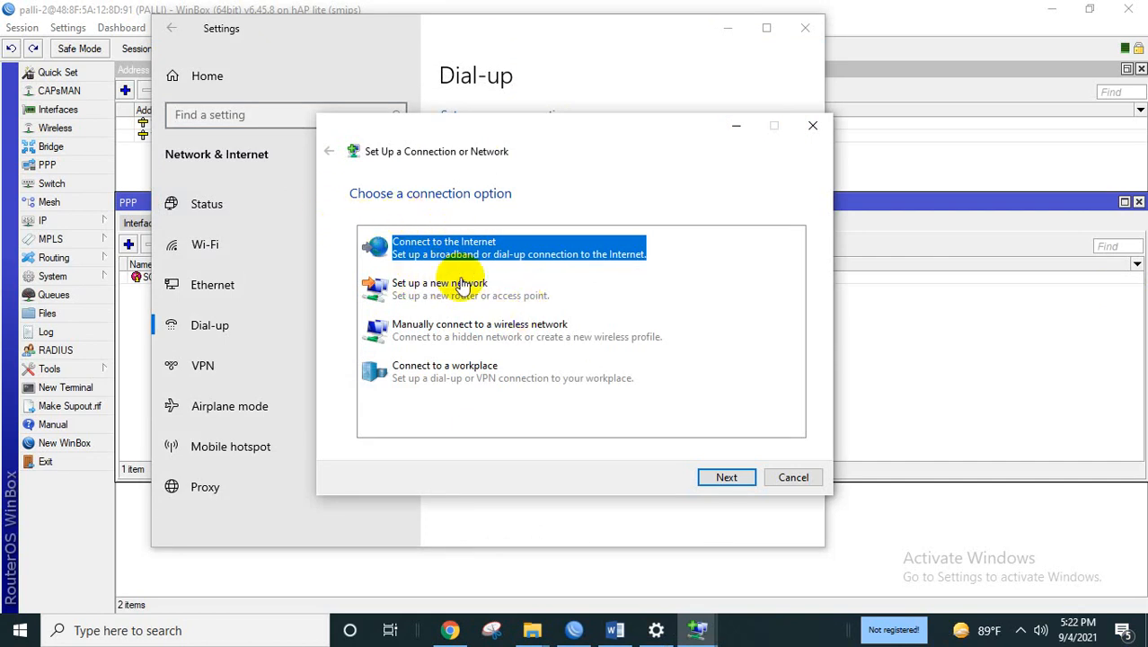
left_click(742, 483)
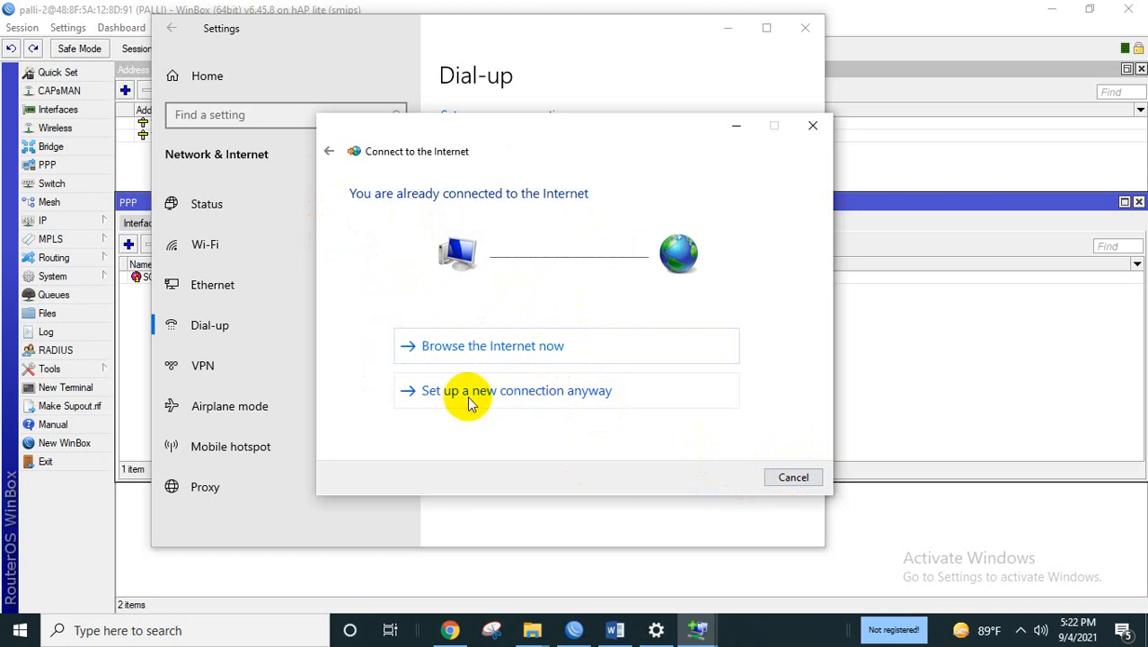
left_click(552, 391)
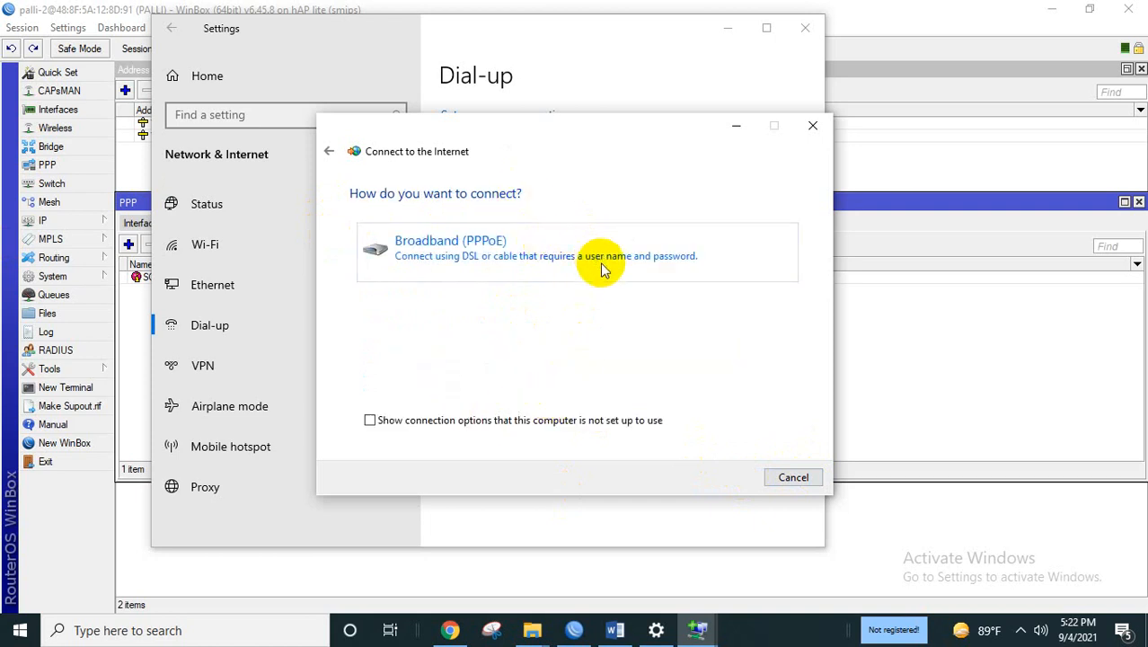
left_click(508, 233)
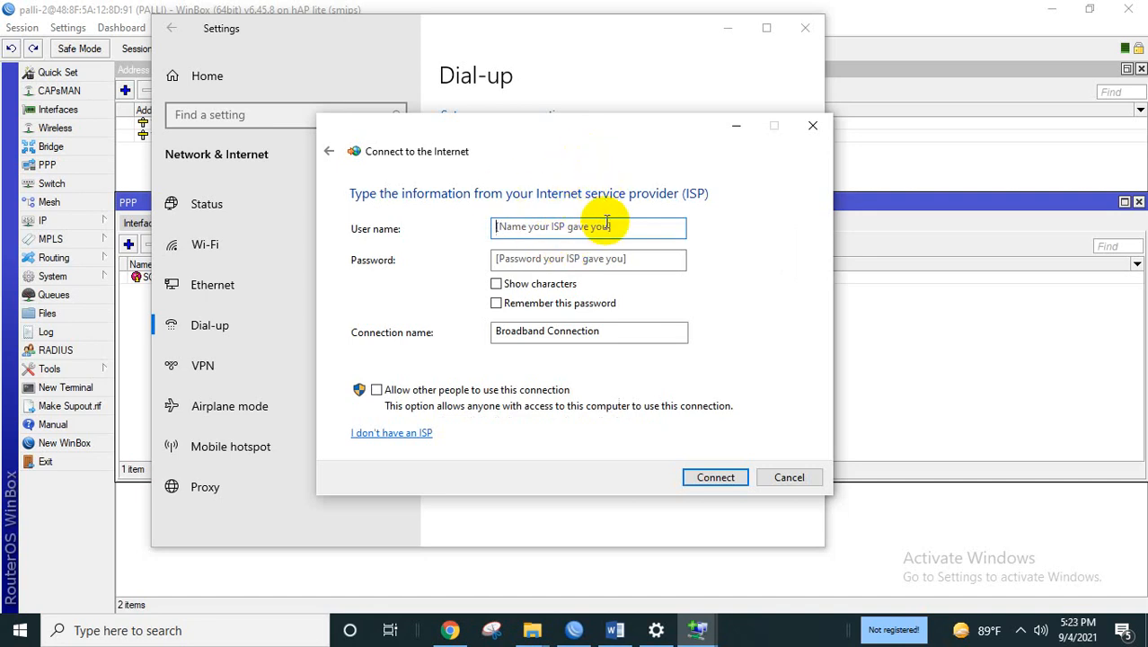
Enter the PPPoE account user name and password and connect; after error 691, restart setup.
left_click(603, 228)
type("soh")
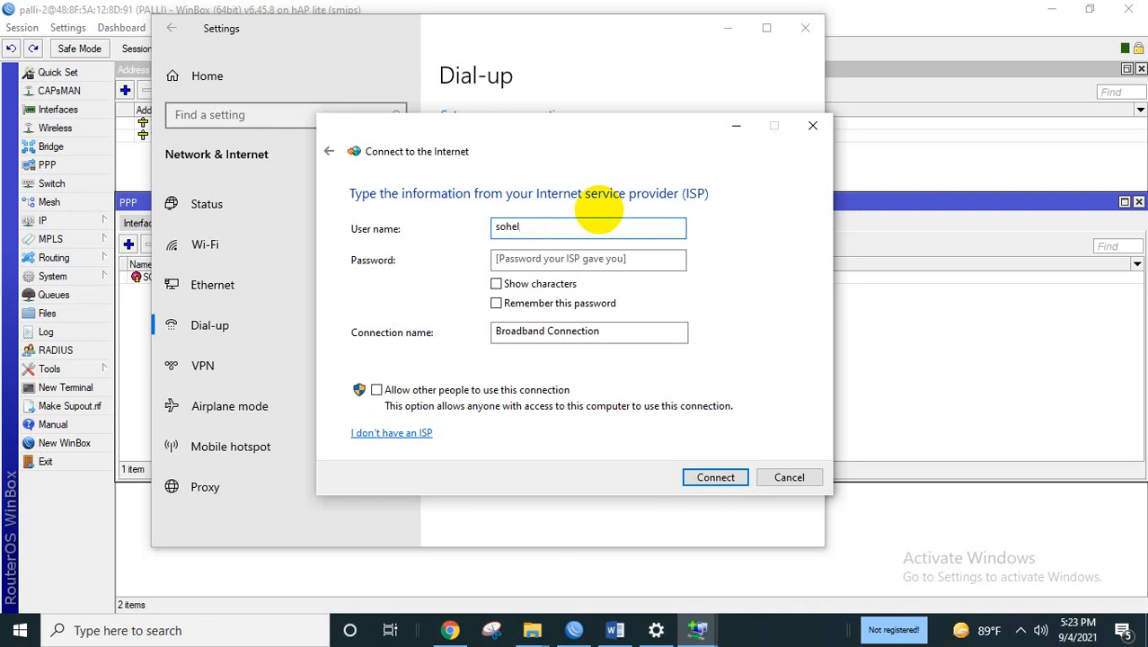
type("el")
left_click(661, 254)
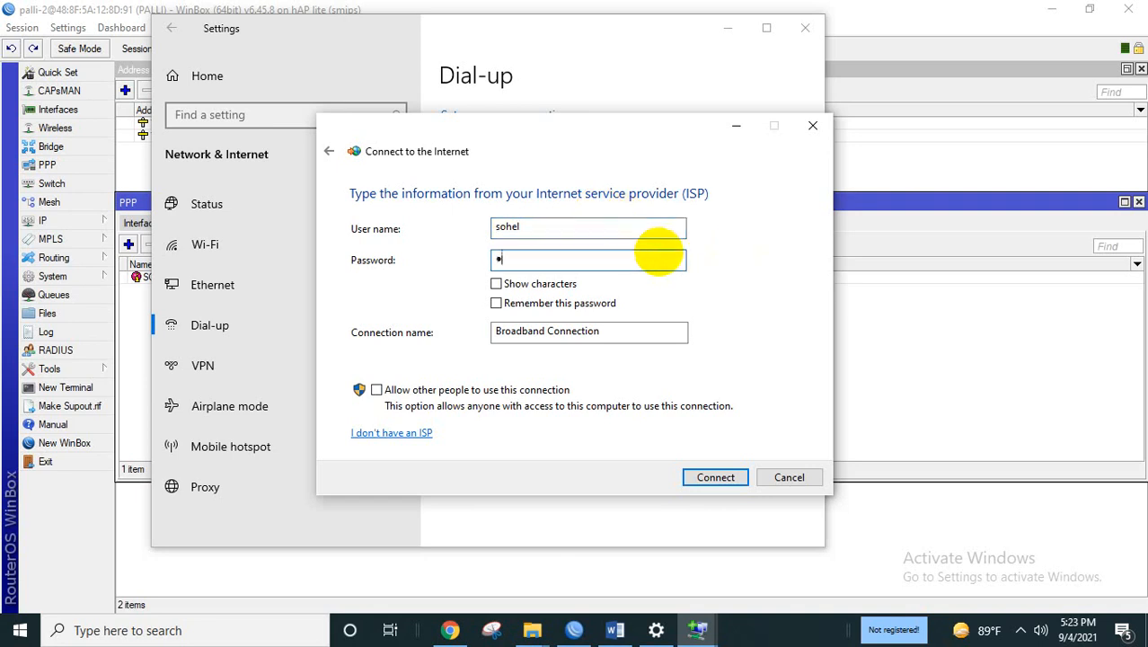
key("Return")
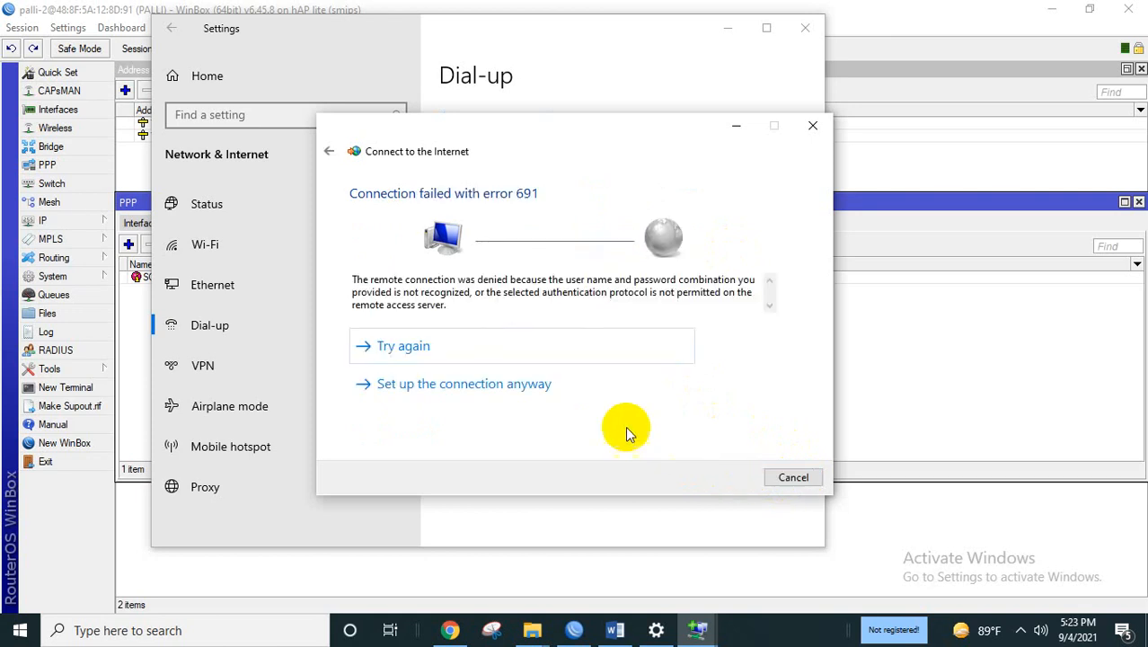
left_click(794, 479)
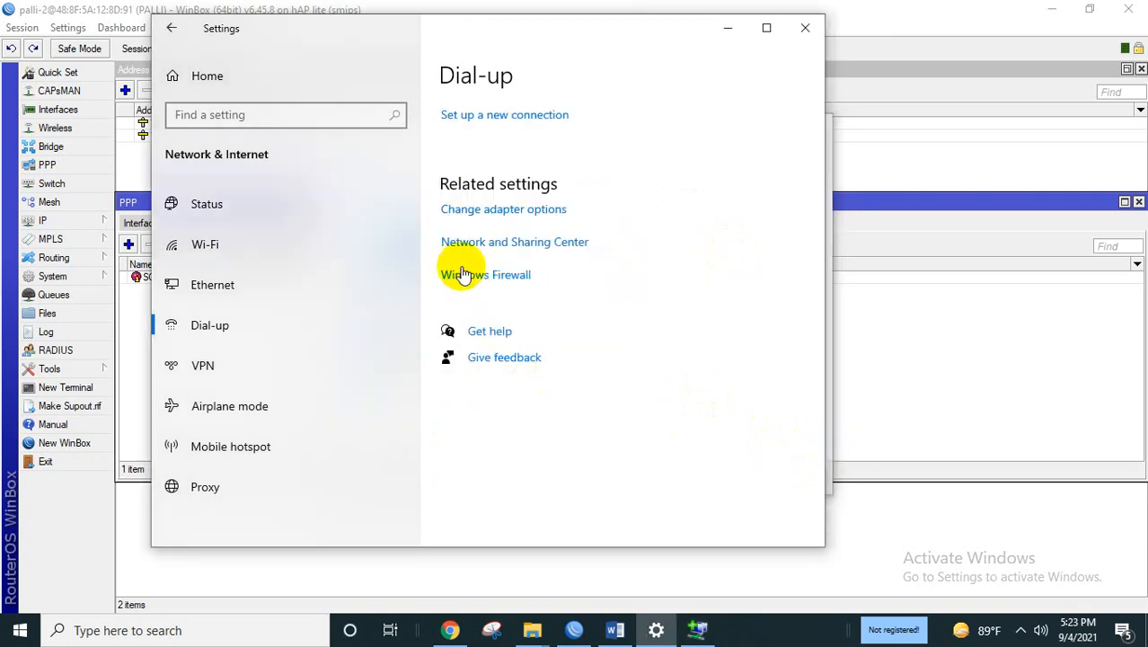
left_click(492, 124)
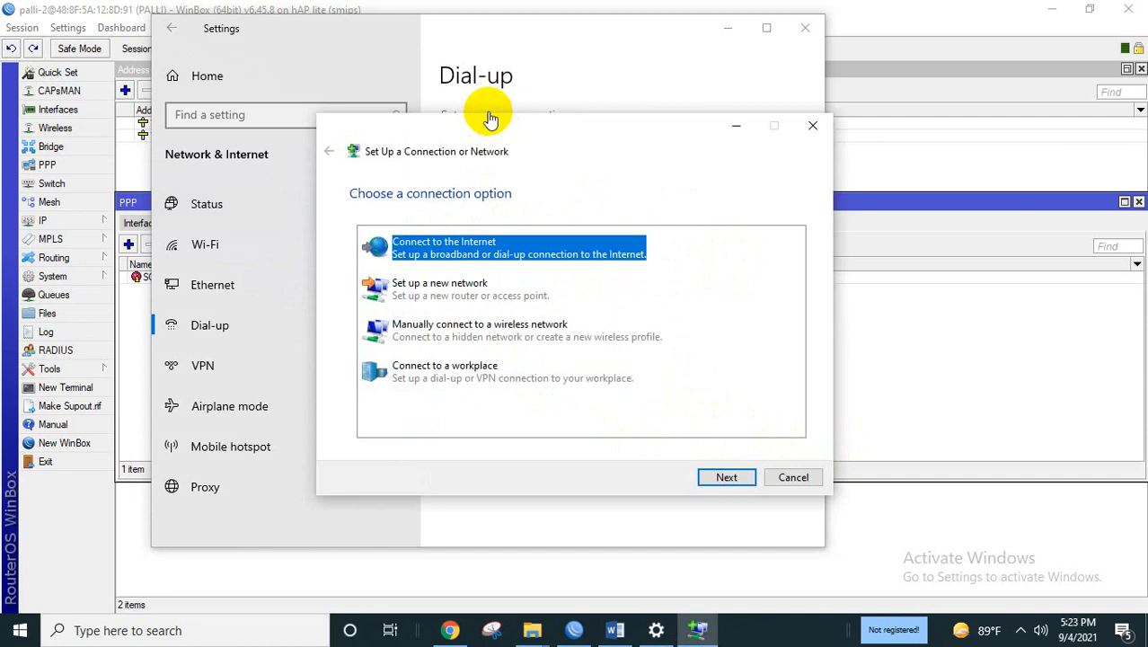
Choose Broadband (PPPoE), enter the account credentials, and name the connection polliisp.
left_click(726, 477)
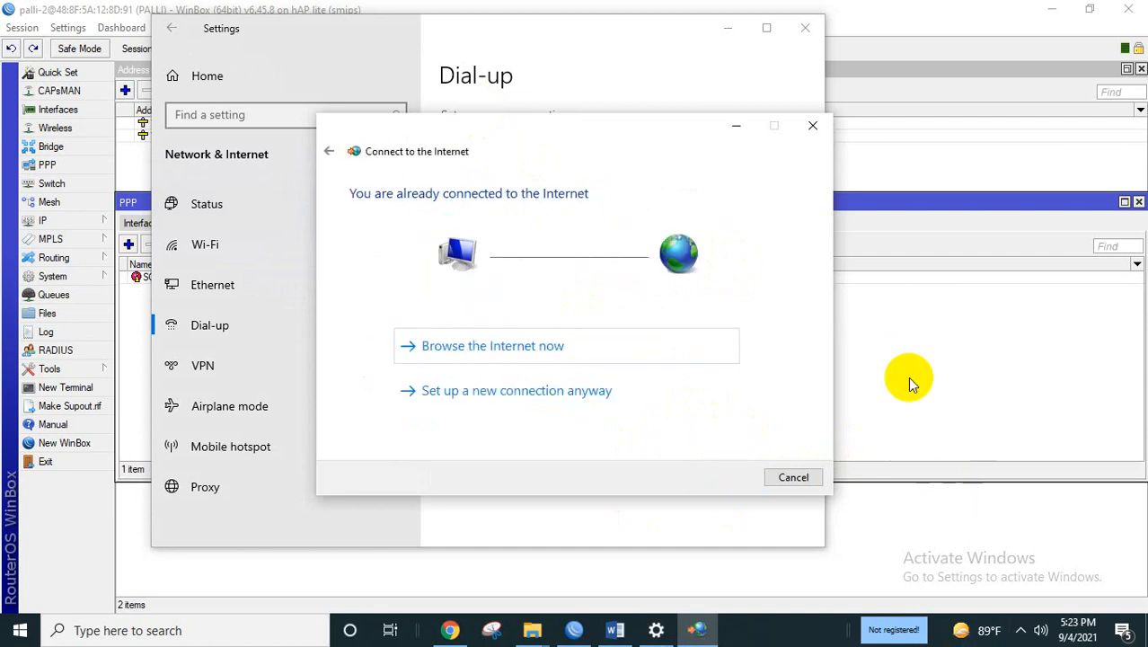
left_click(501, 381)
left_click(580, 232)
left_click(580, 226)
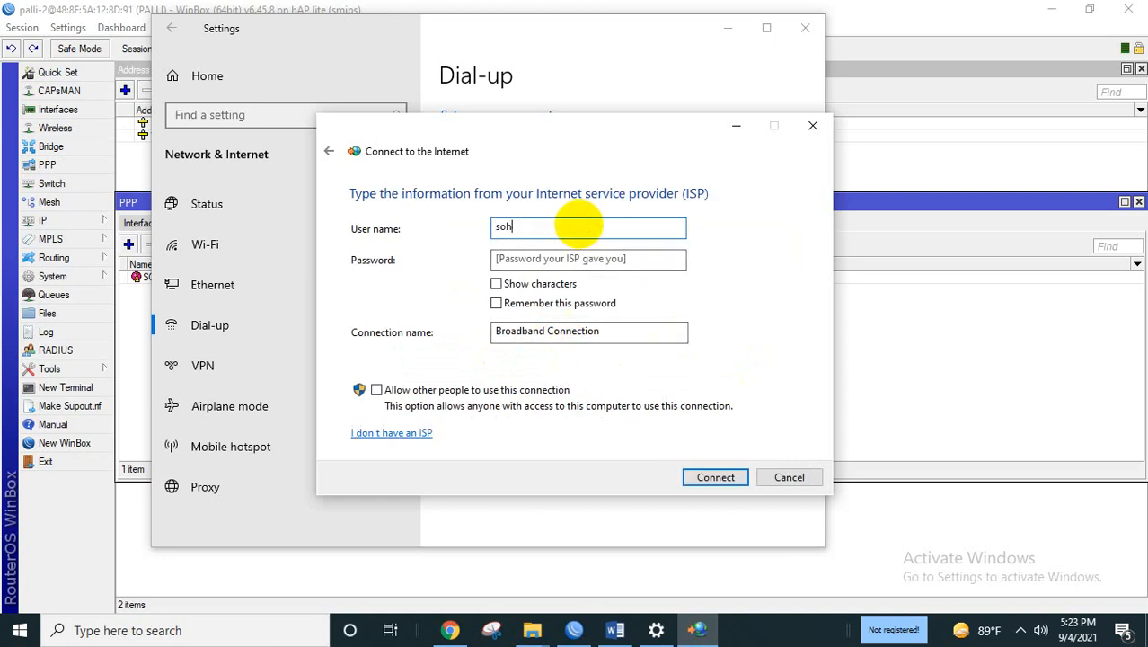
left_click(586, 254)
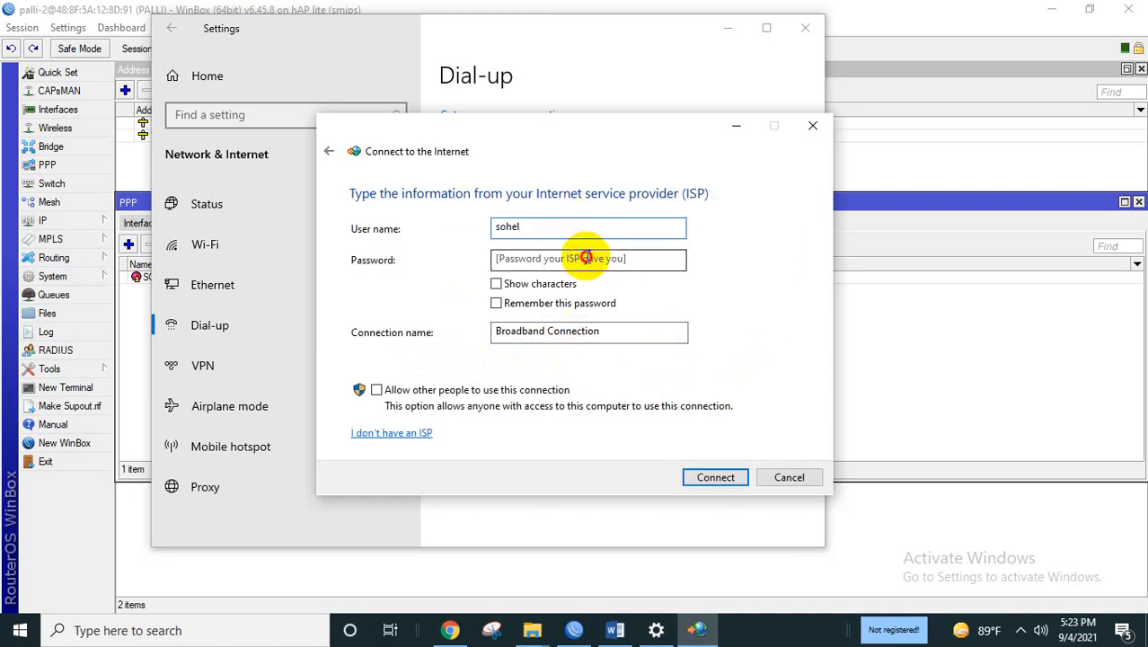
type("s")
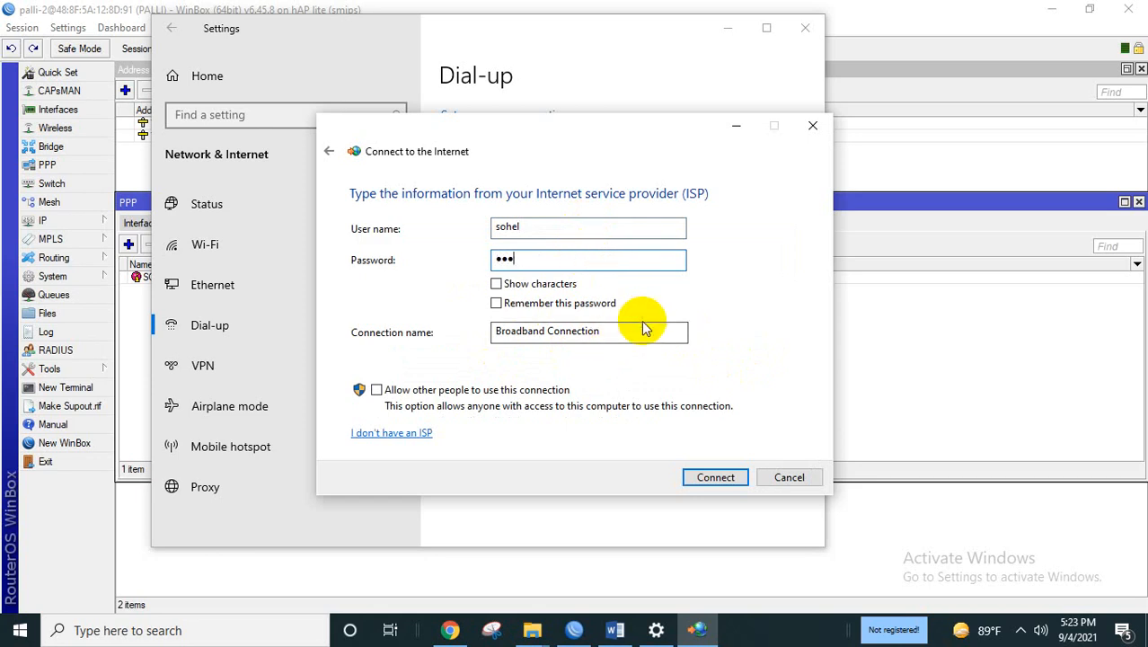
key("Tab")
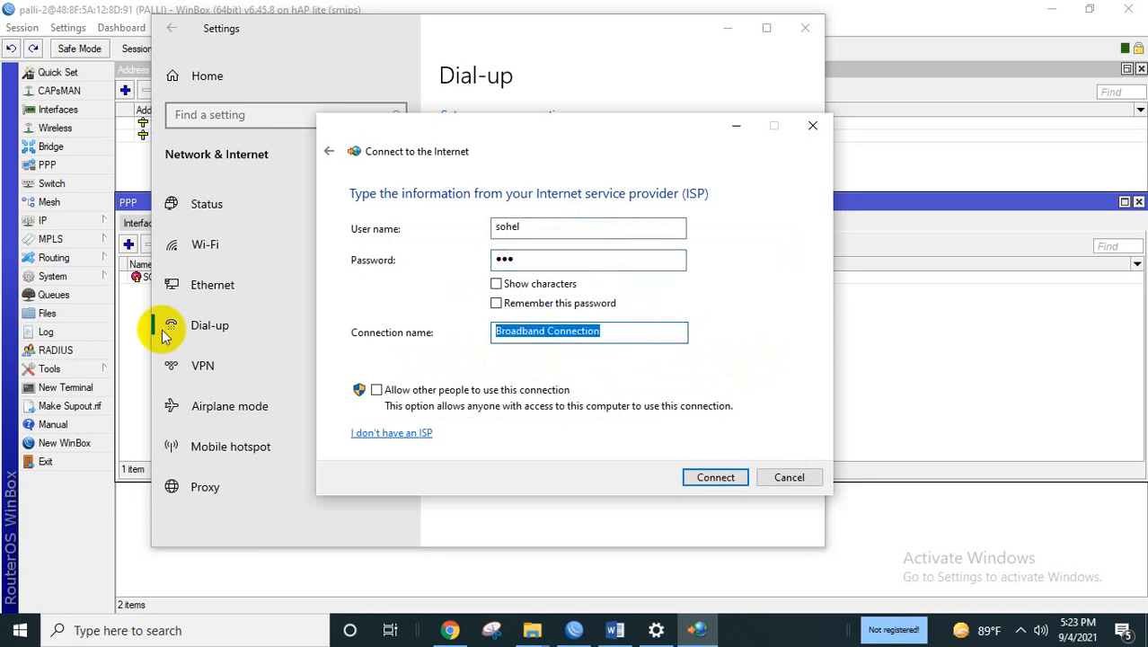
key("BackSpace")
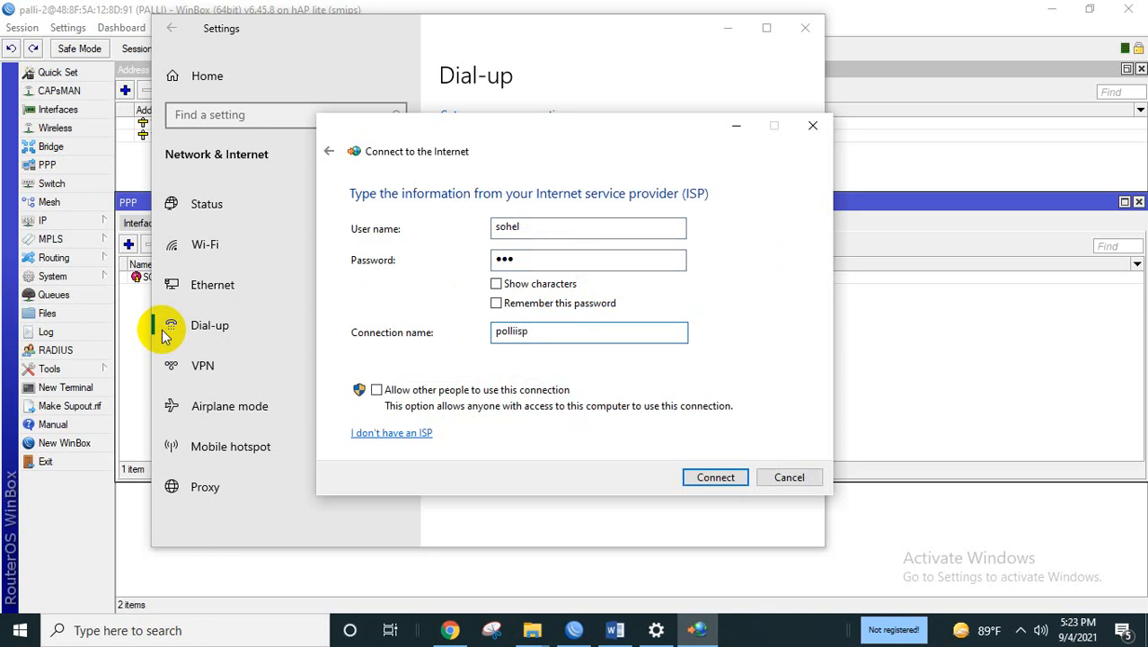
Allow other people to use polliisp, connect, and save it despite error 691.
left_click(380, 393)
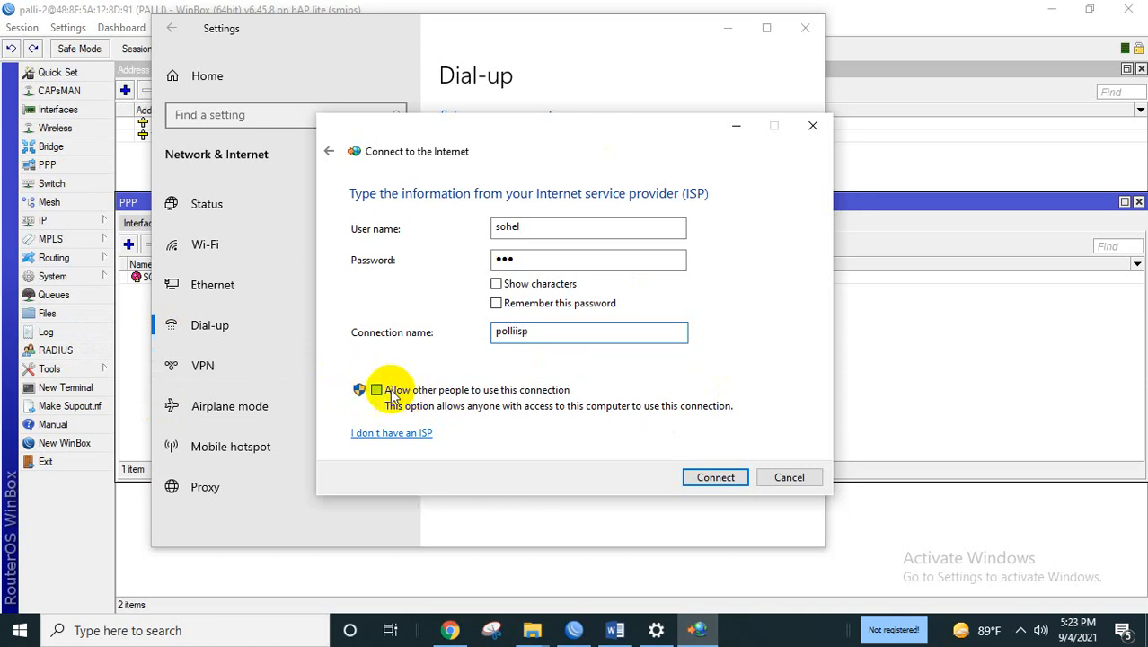
left_click(376, 391)
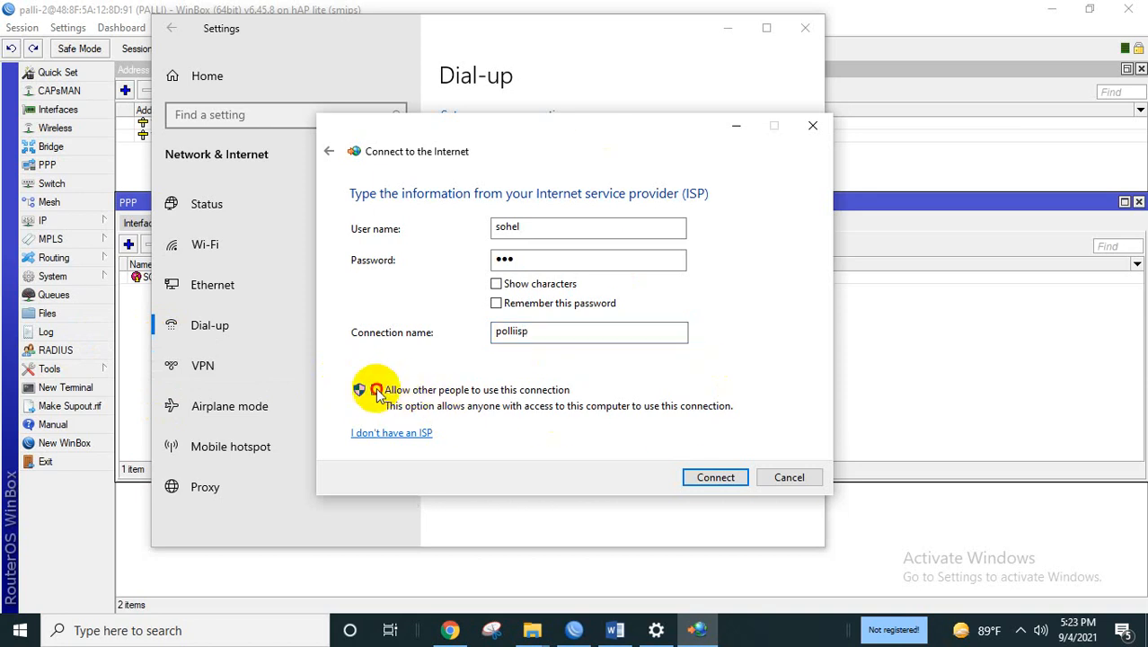
left_click(719, 479)
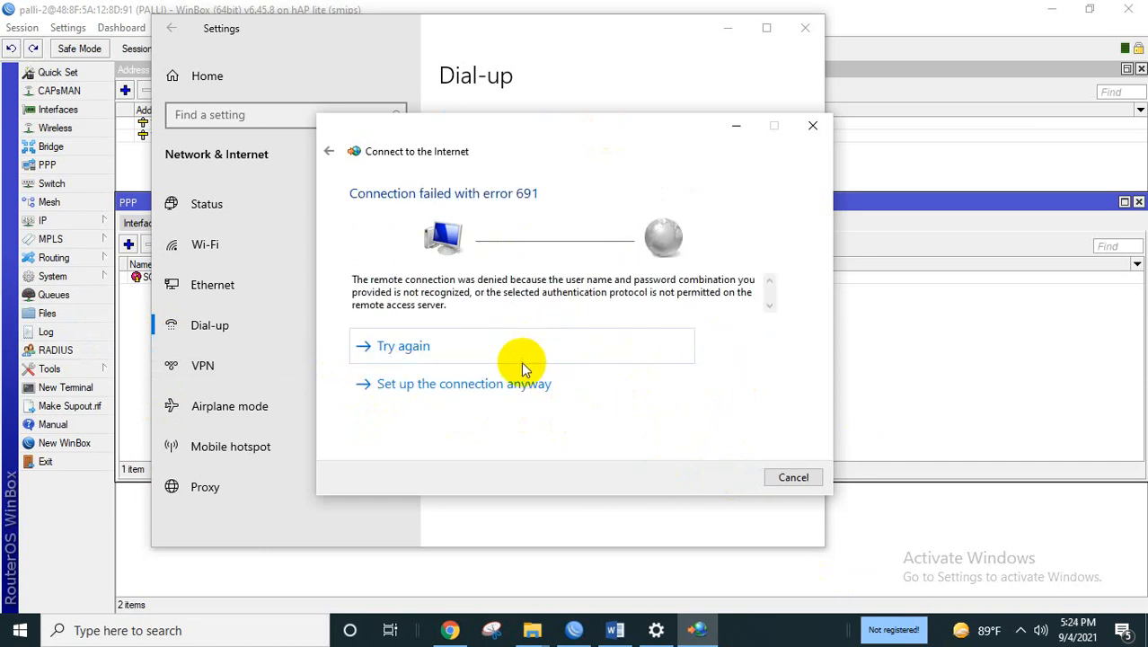
left_click(528, 385)
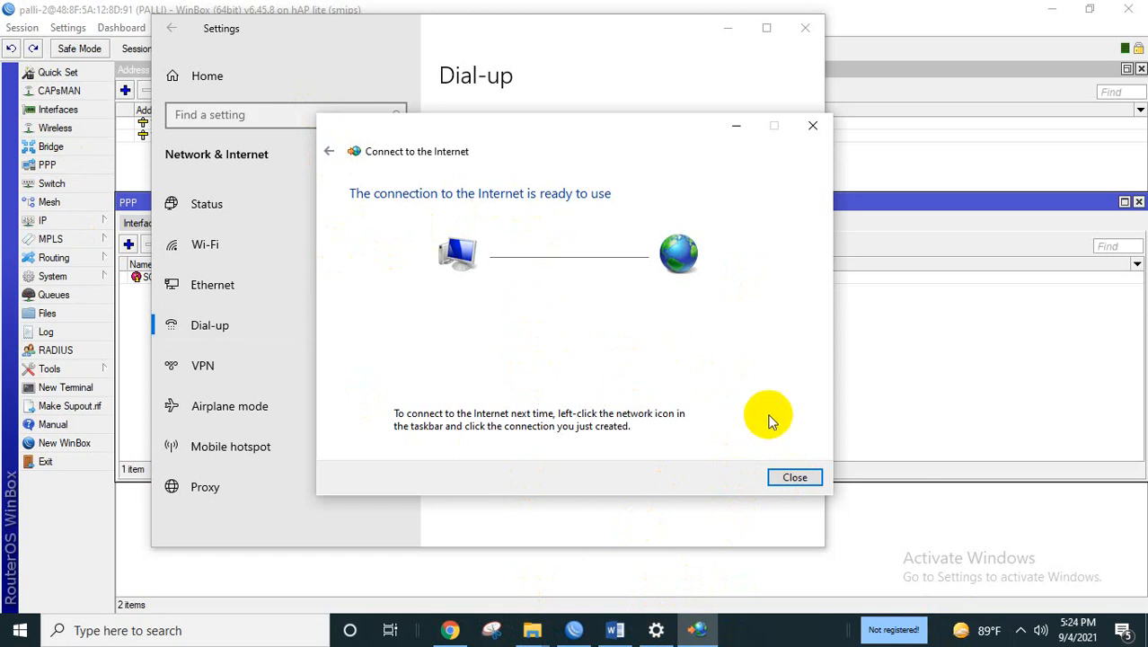
left_click(795, 478)
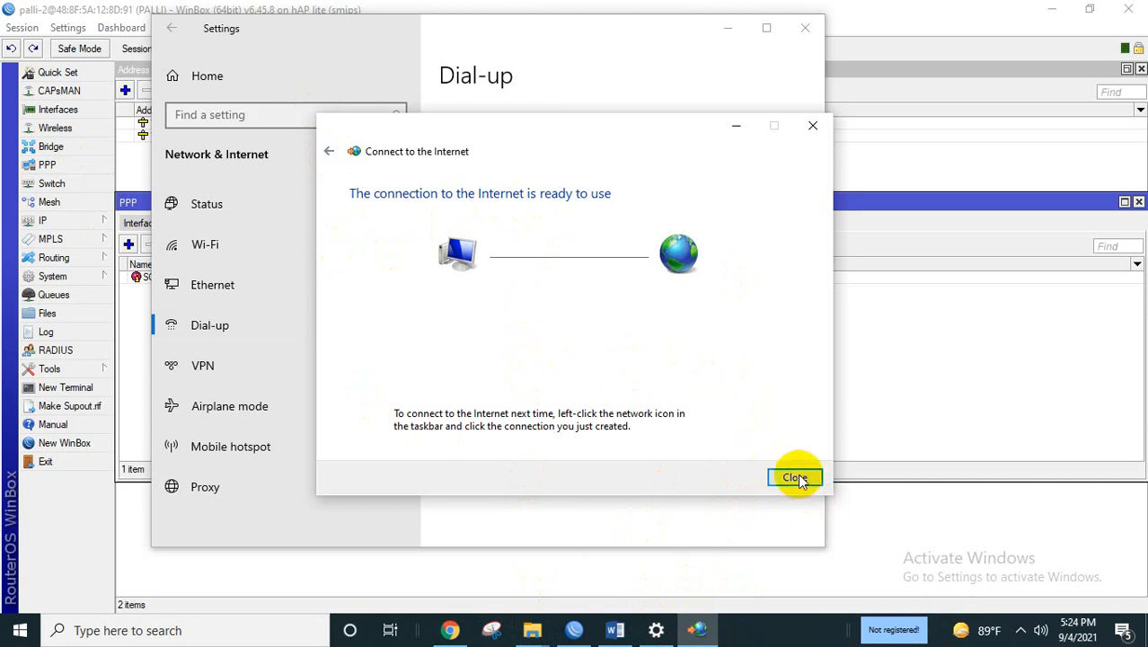
Check that the taskbar network list shows the polliisp dial-up connection.
left_click(1022, 630)
left_click(1039, 568)
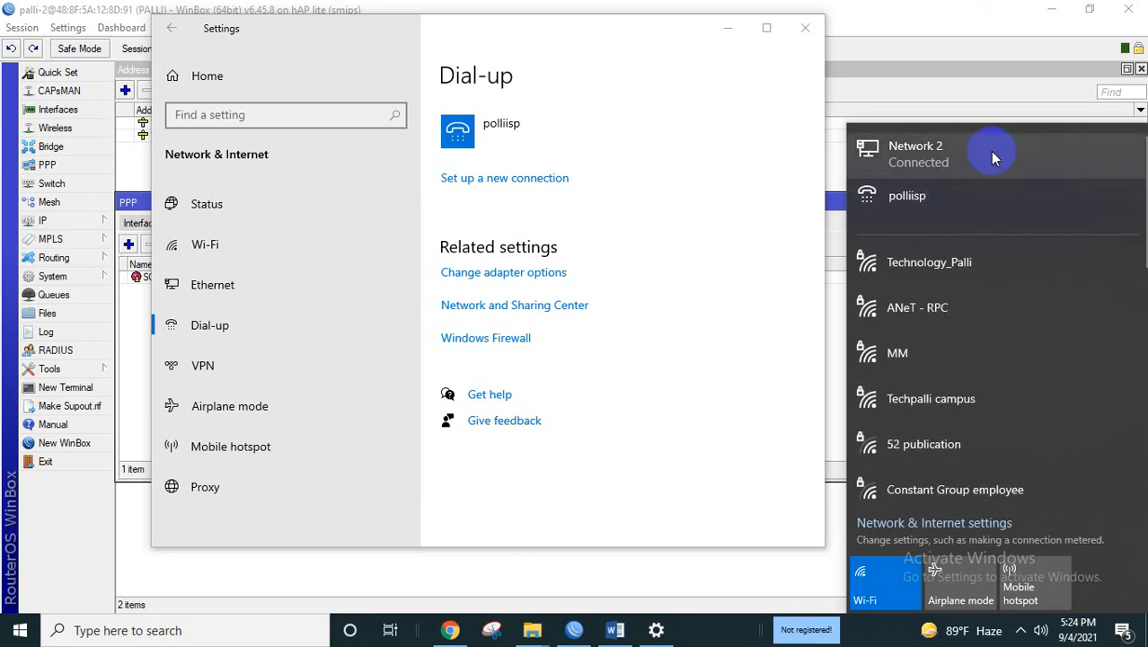
left_click(958, 208)
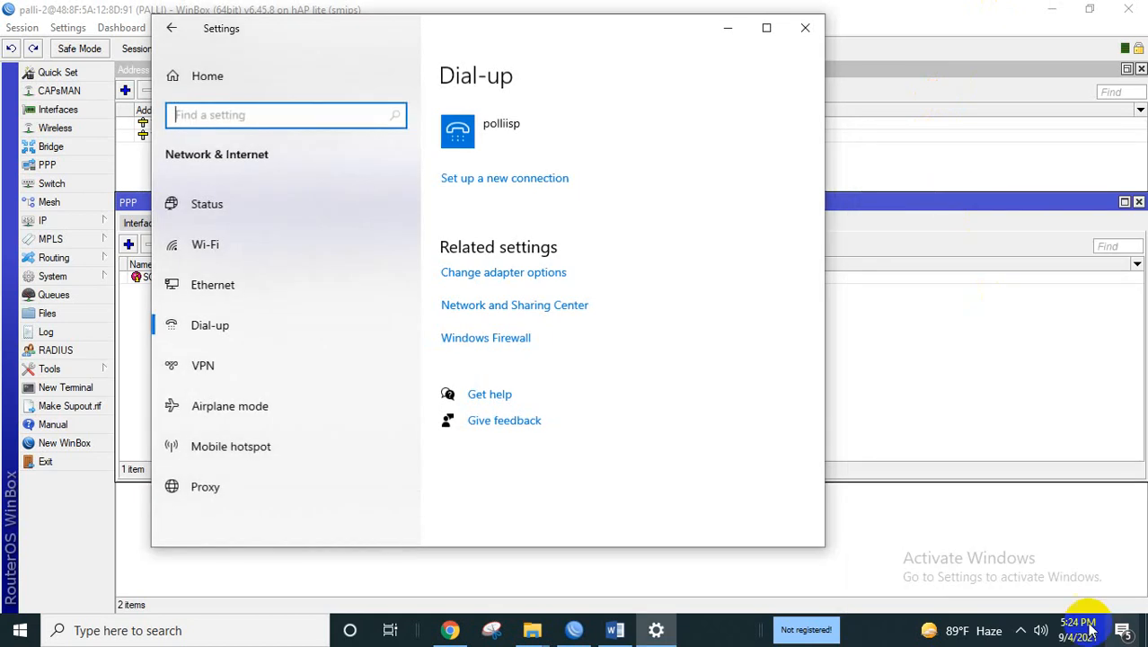
Select polliisp in the network list again, then close Windows Settings.
left_click(1021, 632)
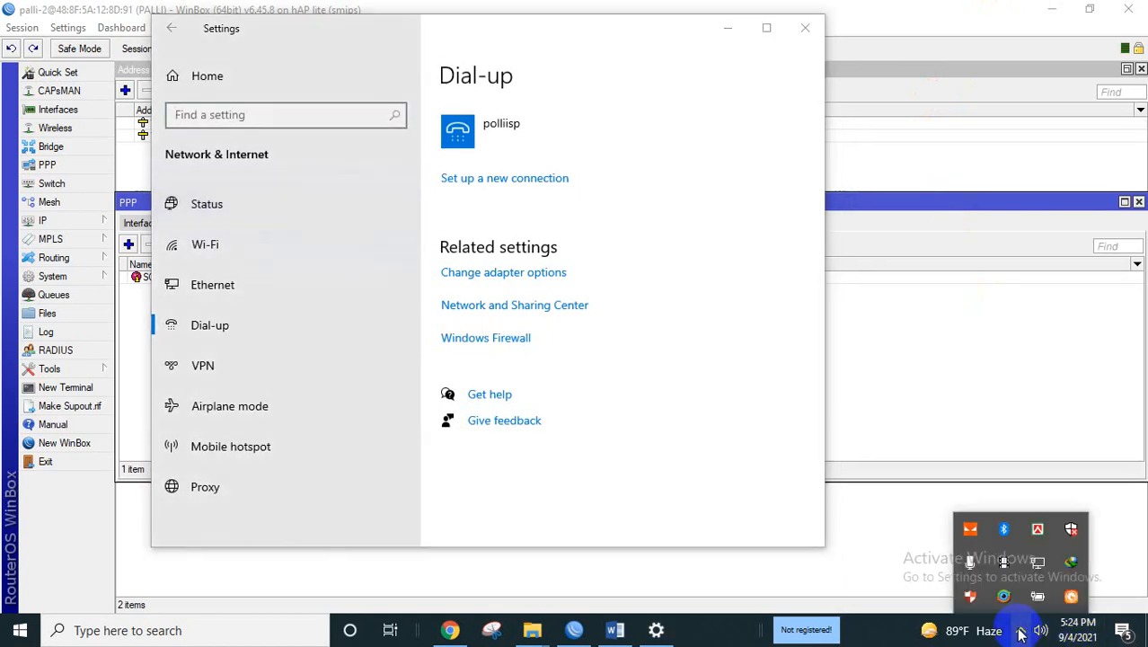
left_click(1038, 561)
left_click(920, 203)
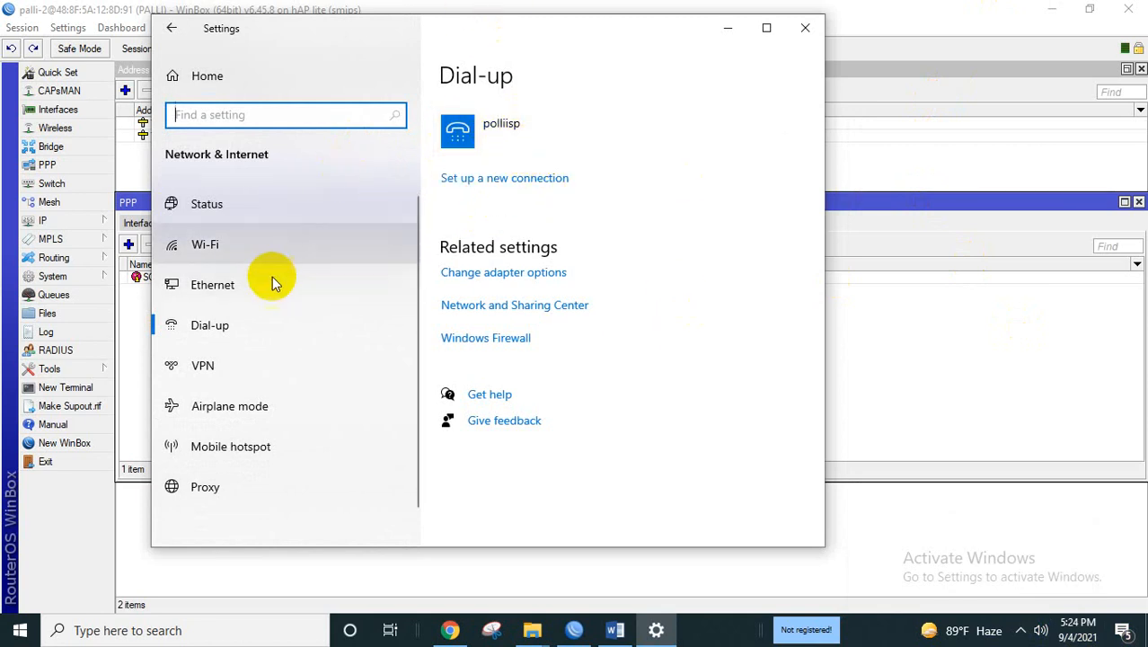
left_click(251, 335)
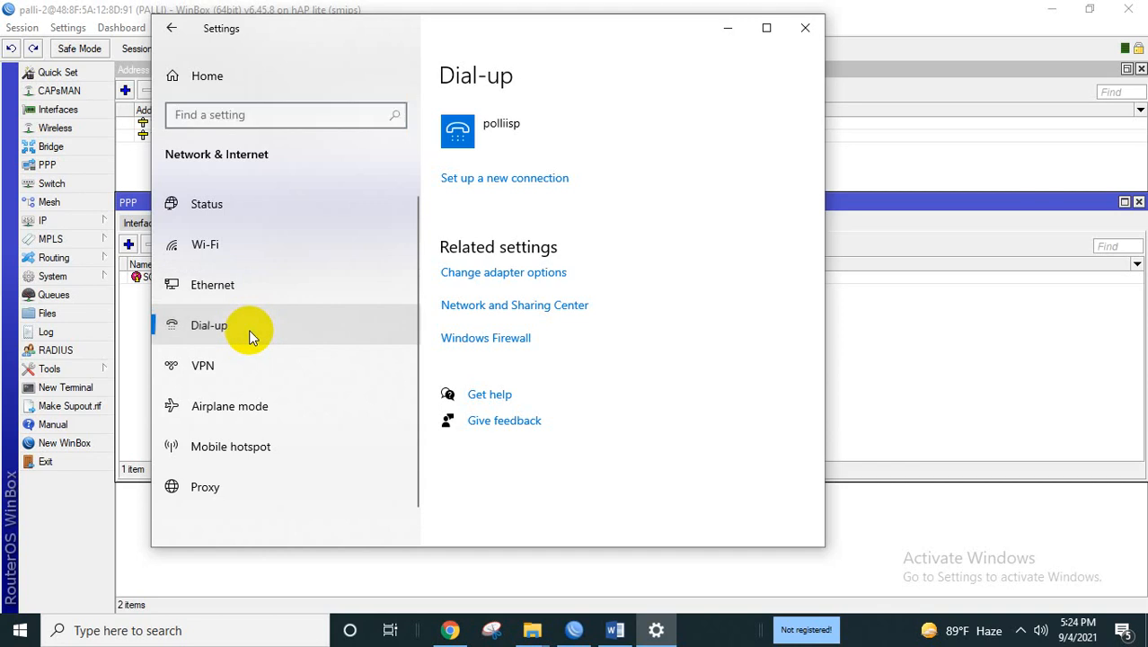
left_click(807, 30)
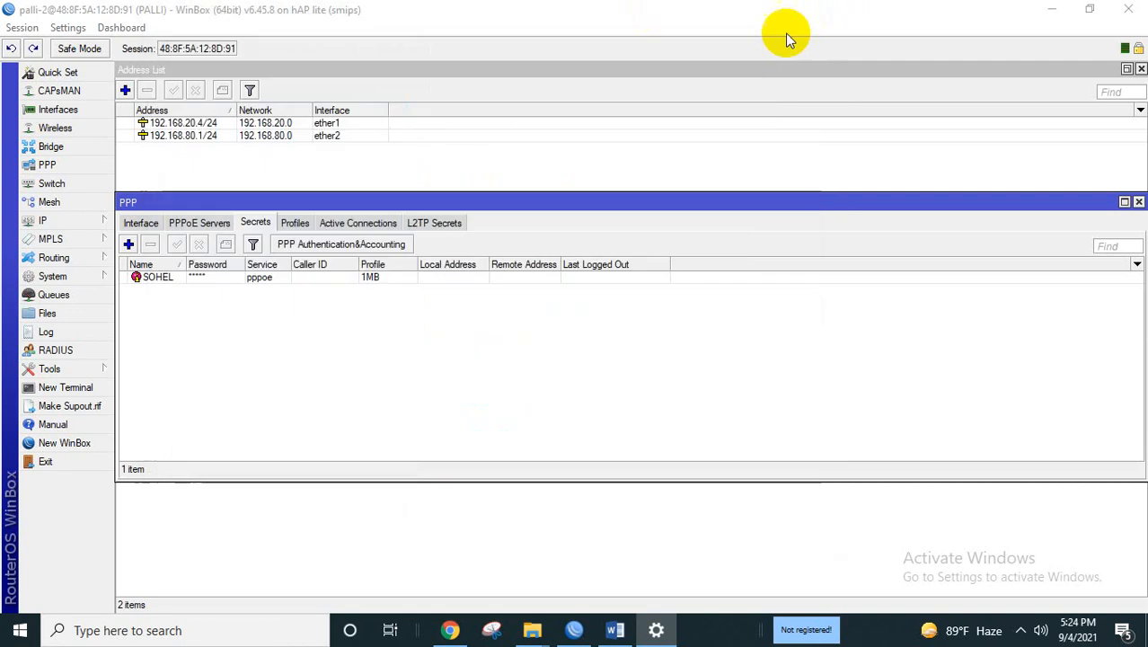
left_click(1024, 631)
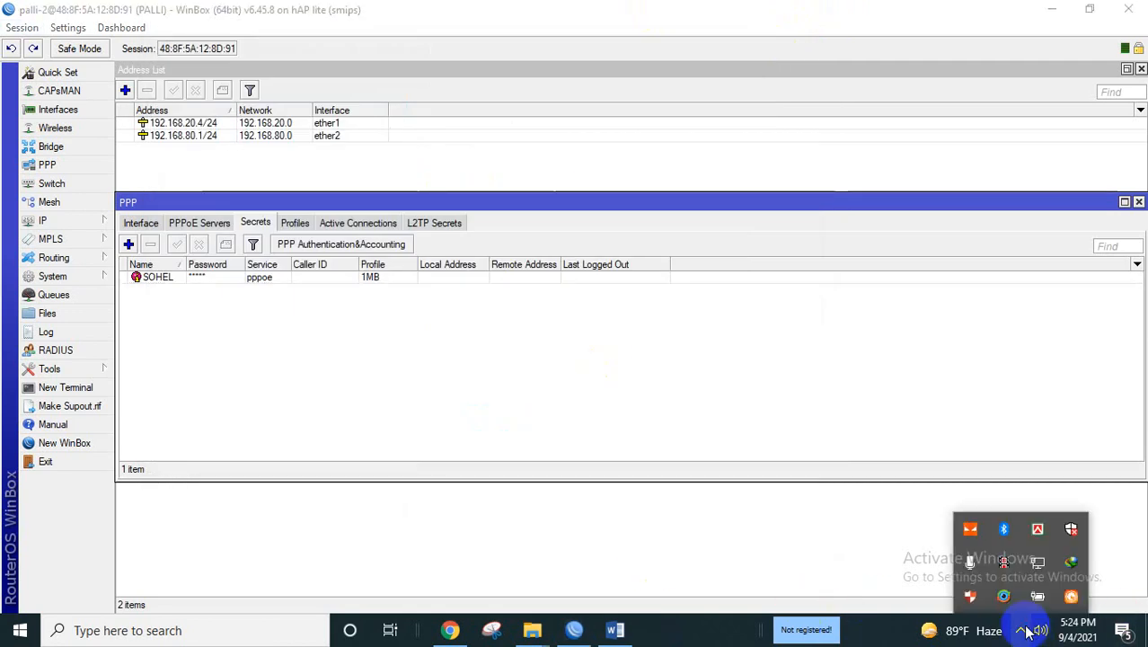
In Chrome, load the bookmarked YouTube channel to test browsing, then close its tab.
left_click(463, 634)
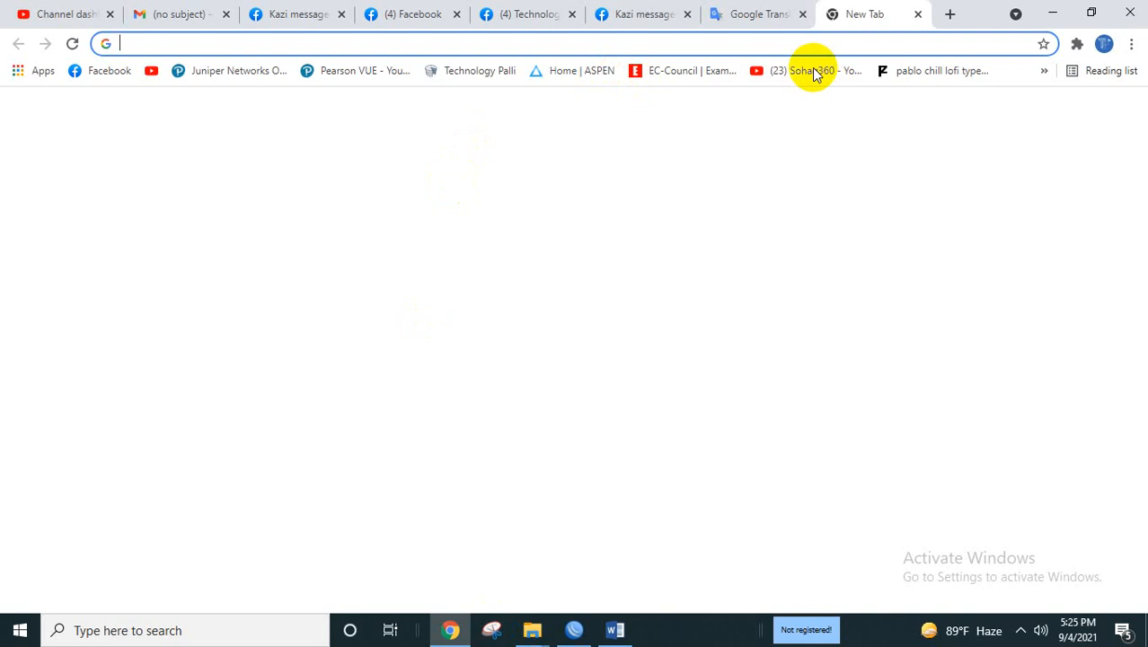
left_click(814, 71)
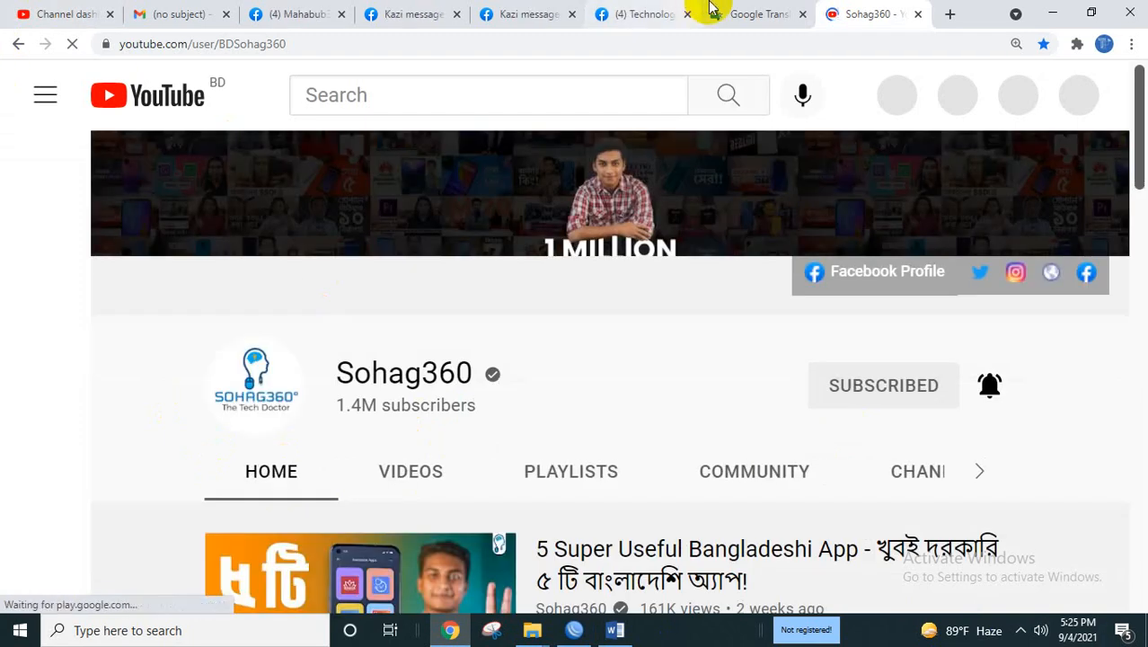
left_click(740, 13)
left_click(917, 14)
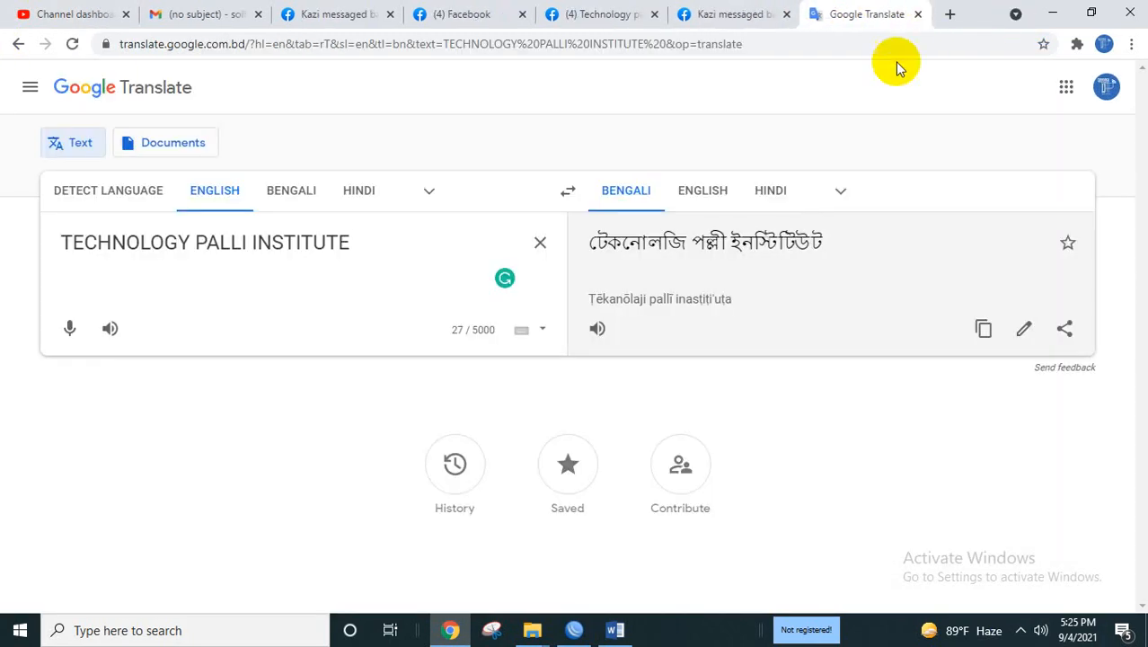